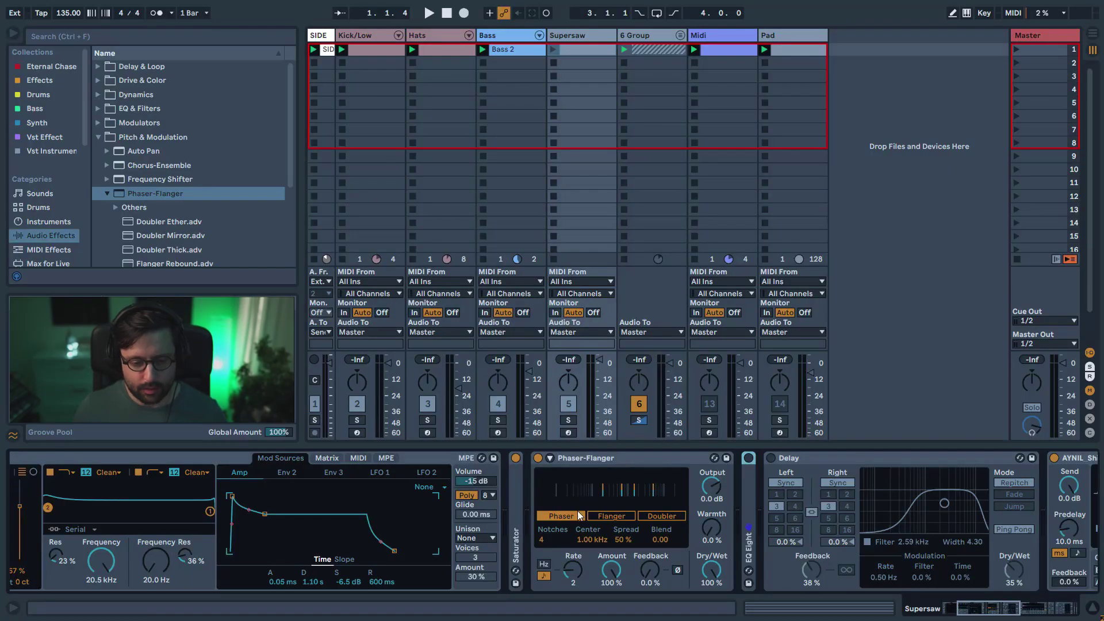
- Try the Phaser-Flanger's Flanger and Doubler modes and return it to Phaser mode
left_click(609, 518)
left_click(650, 515)
left_click(573, 516)
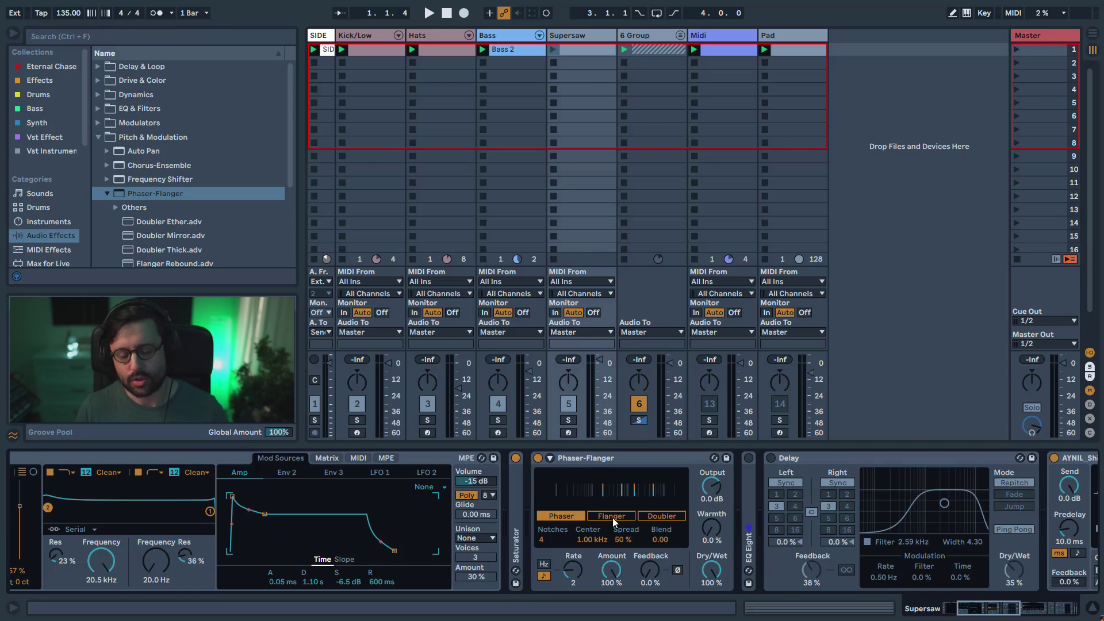
- Unfold EQ Eight, set the phaser's Notches to 3 and switch off EQ bands 3 and 4 to match
double_click(749, 516)
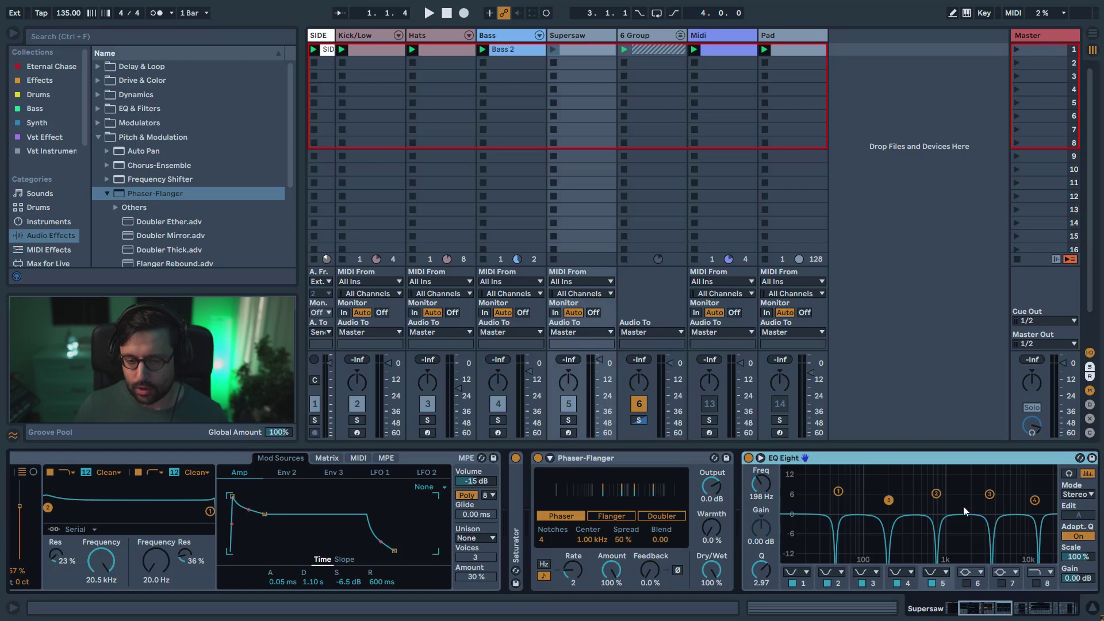
left_click(838, 492)
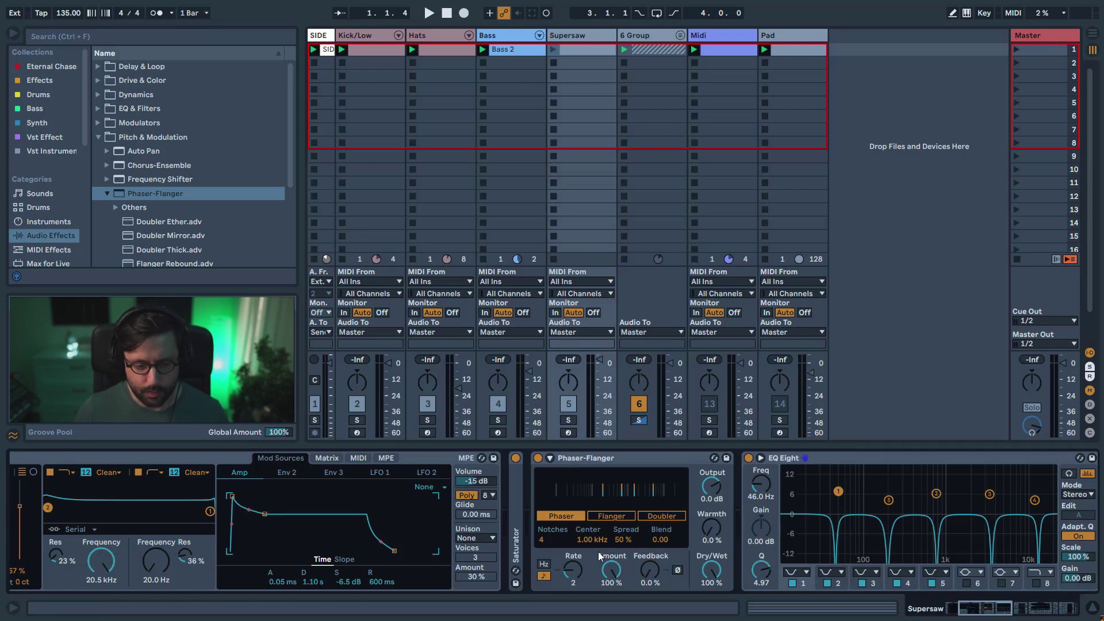
left_click_drag(543, 539, 543, 544)
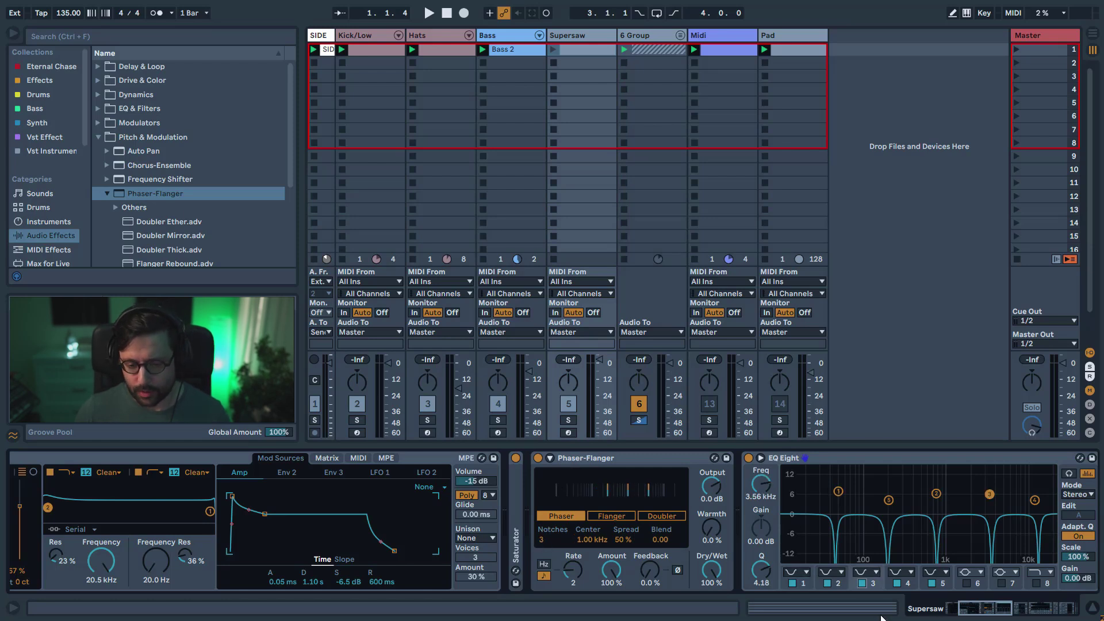
left_click(862, 583)
left_click(896, 583)
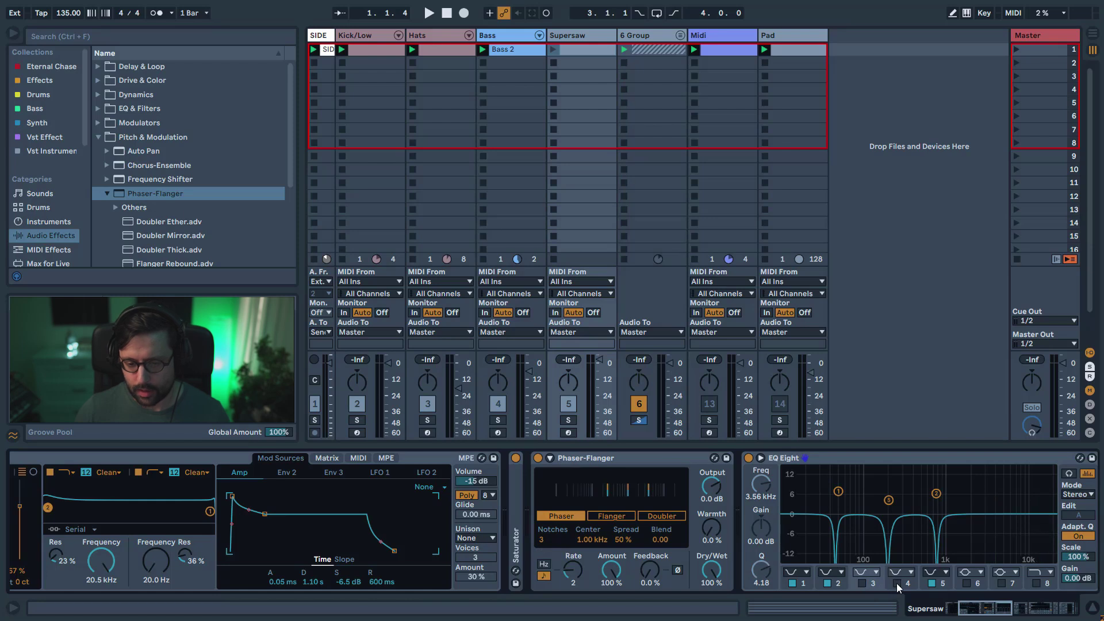
- Switch EQ Eight bands 3 and 4 back on and set the phaser's Notches to 5
left_click(862, 583)
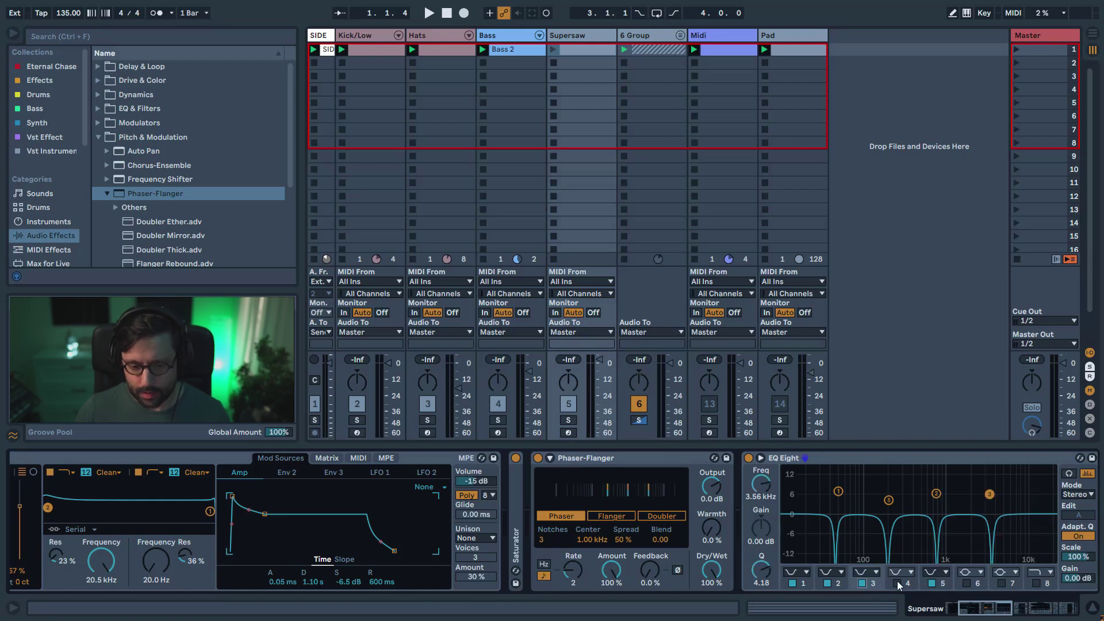
left_click(896, 583)
left_click_drag(549, 541, 548, 533)
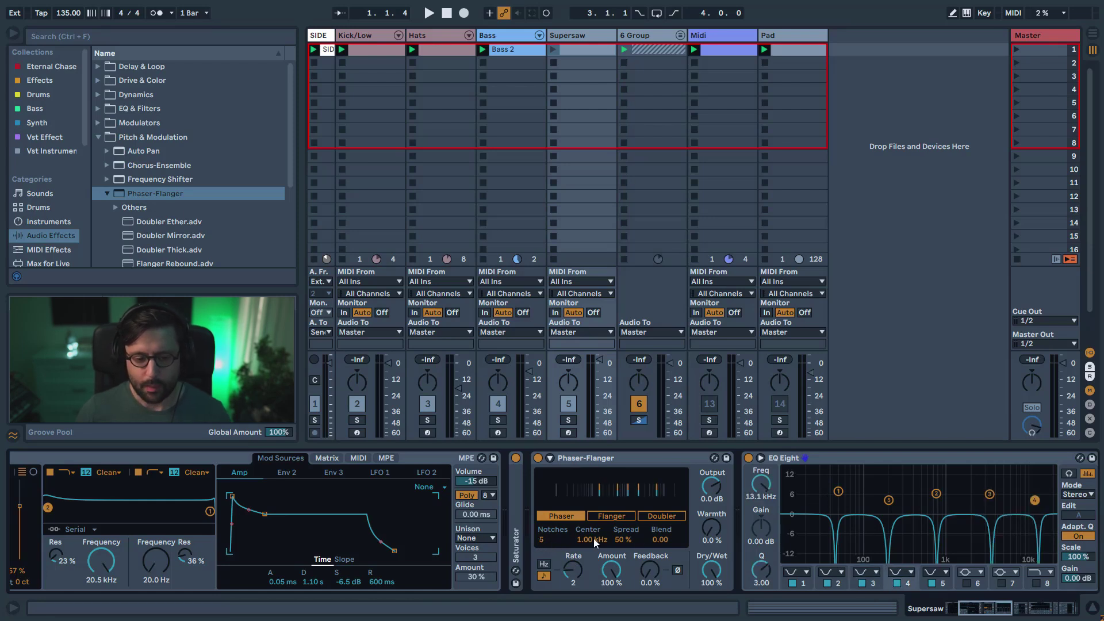
- Shift all five EQ Eight notches together to lower frequencies and set the phaser's Center to 675 Hz
left_click_drag(822, 480, 1047, 515)
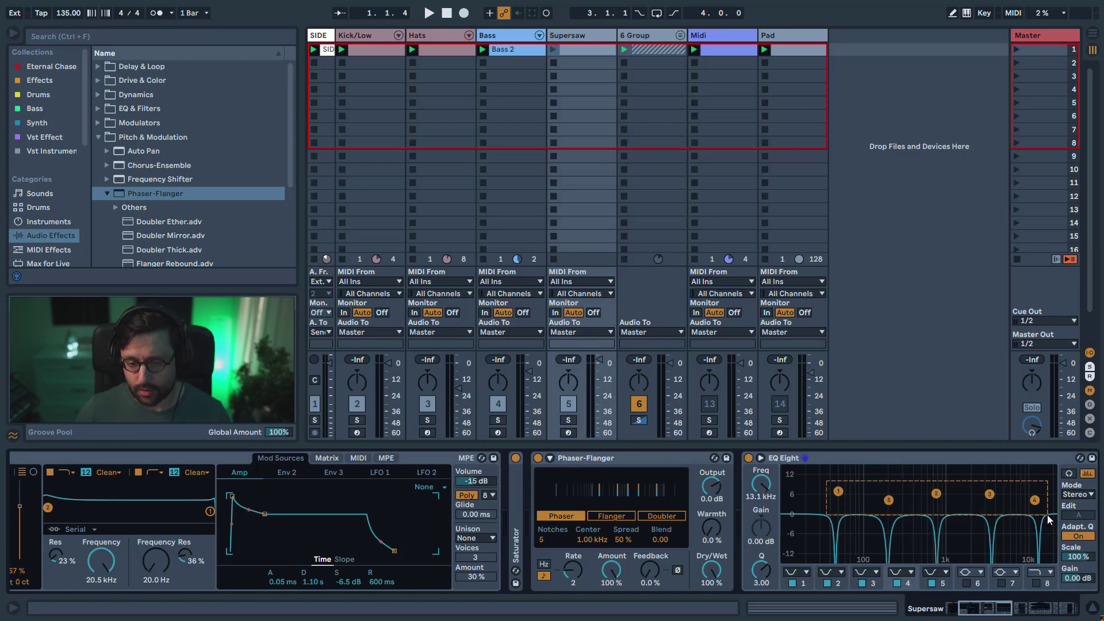
left_click_drag(761, 484, 761, 505)
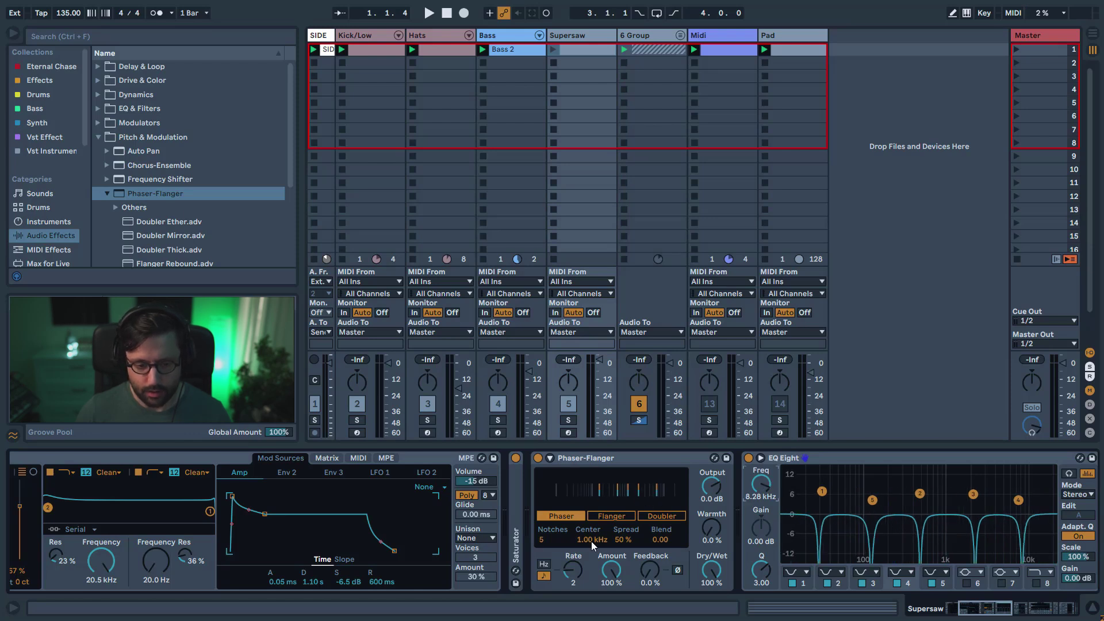
left_click_drag(590, 540, 591, 562)
- Gather the five EQ Eight notches closer together below about 1.24 kHz, and set the phaser's Spread to 0.0 % and Center to 208 Hz
left_click(624, 539)
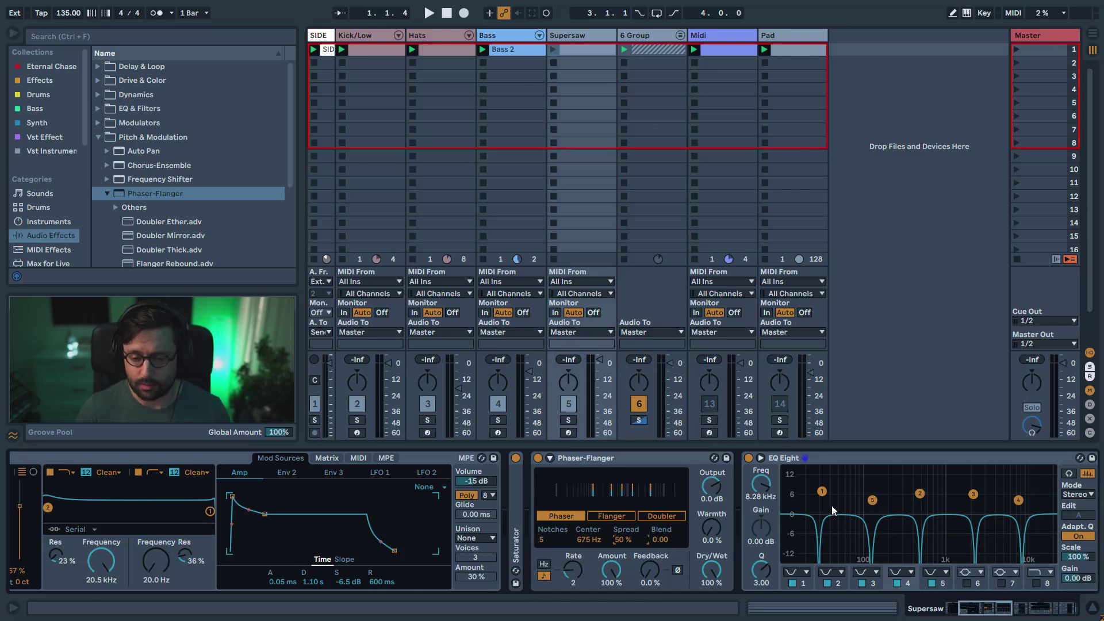
left_click(870, 500)
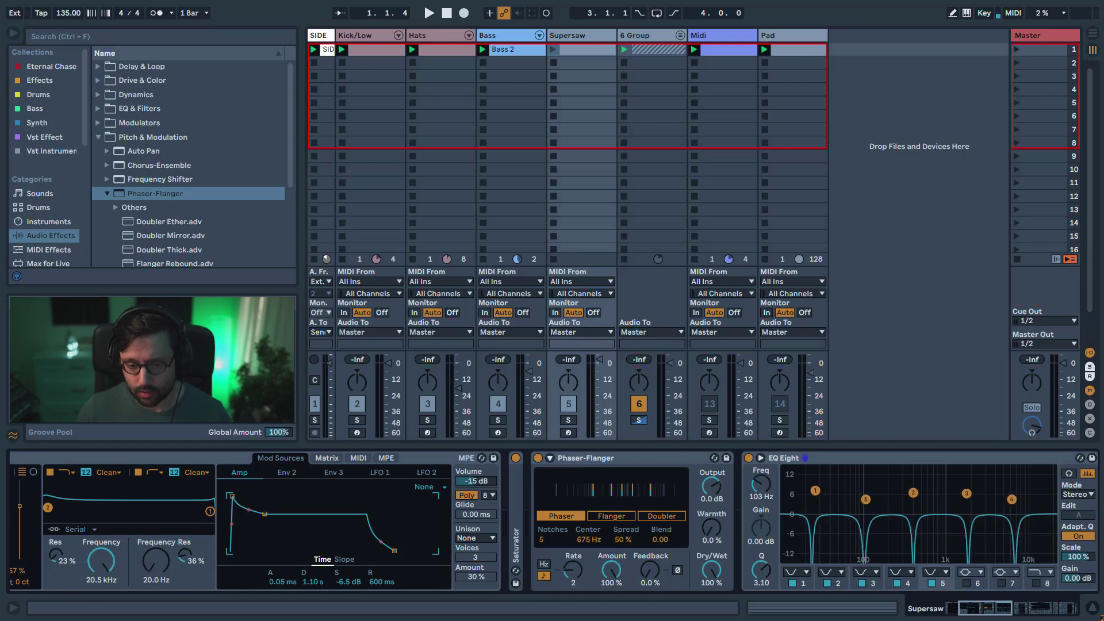
left_click_drag(816, 487, 838, 487)
left_click_drag(915, 489, 896, 488)
left_click_drag(968, 490, 925, 488)
left_click_drag(1014, 495, 952, 493)
left_click_drag(618, 541, 618, 545)
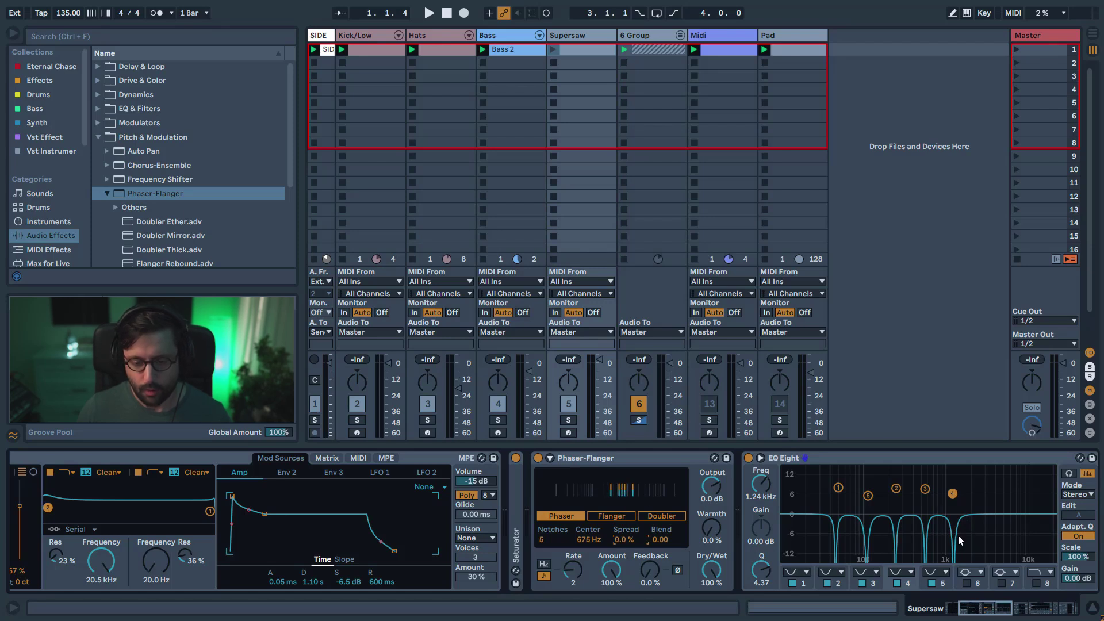
left_click_drag(610, 535, 609, 556)
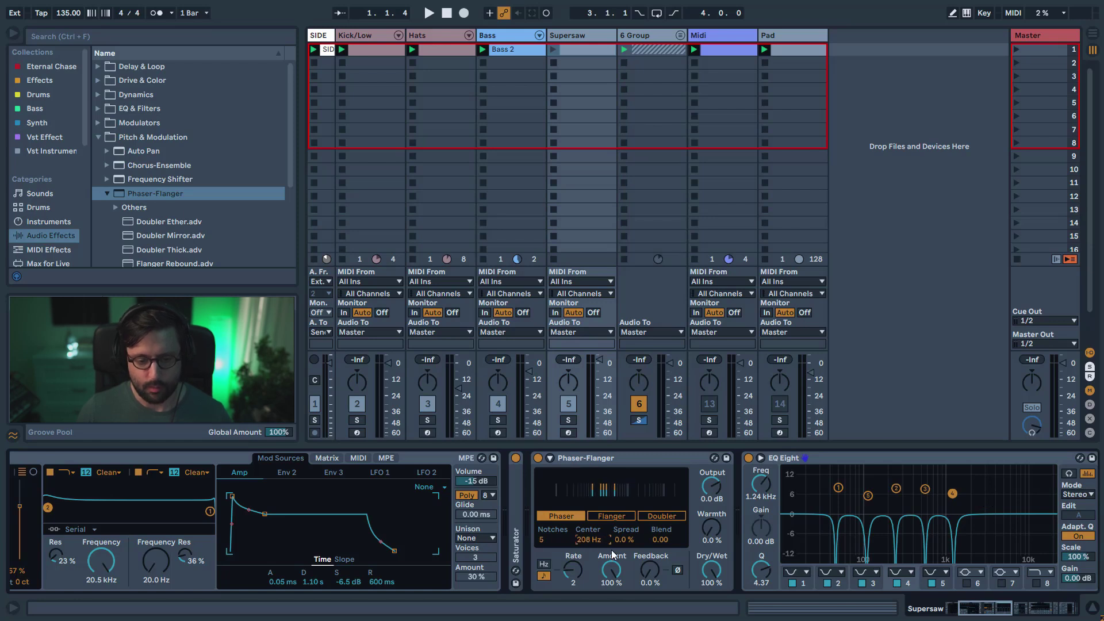
- Bypass the Phaser-Flanger, and arm and solo the Supersaw track
left_click(538, 458)
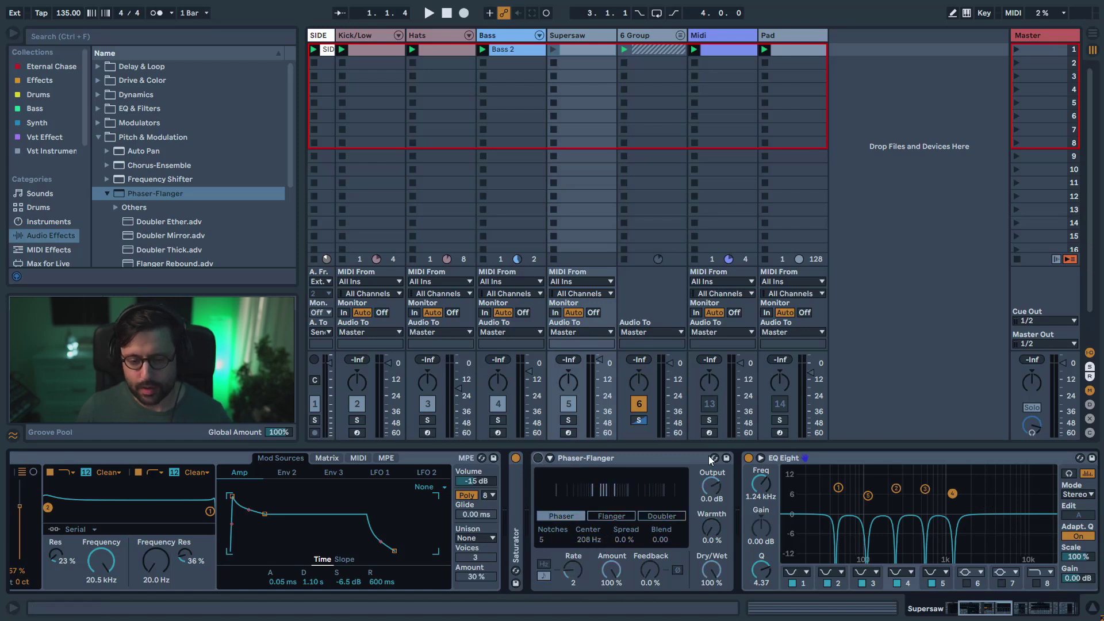
left_click(568, 433)
left_click(568, 419)
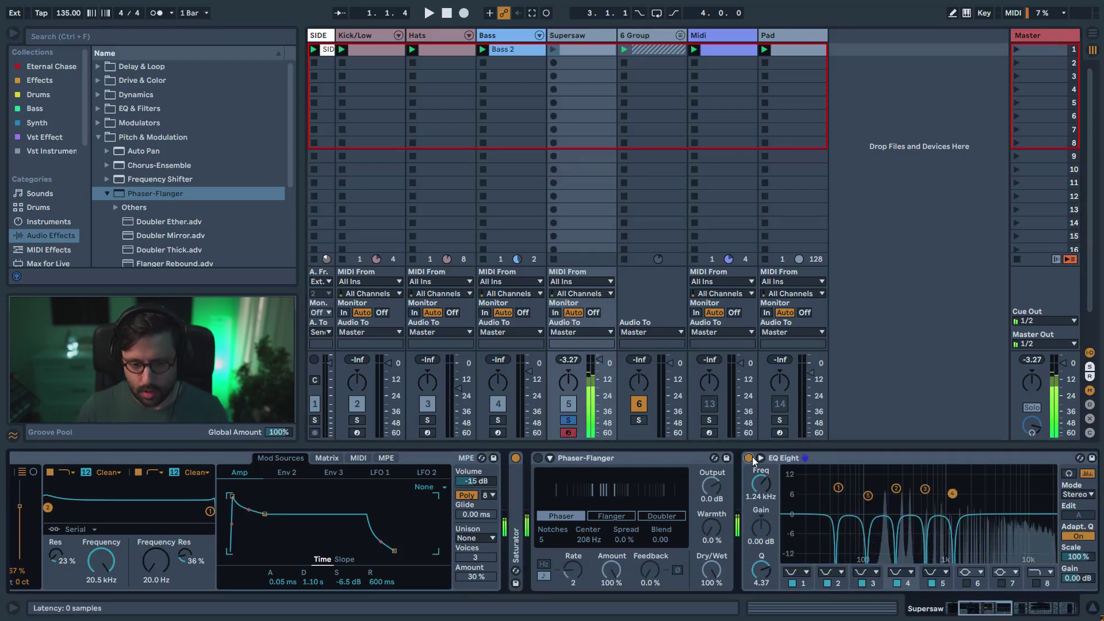
- Sweep all five EQ Eight notches upward together, bringing the highest one to about 7.79 kHz
left_click_drag(992, 474, 825, 502)
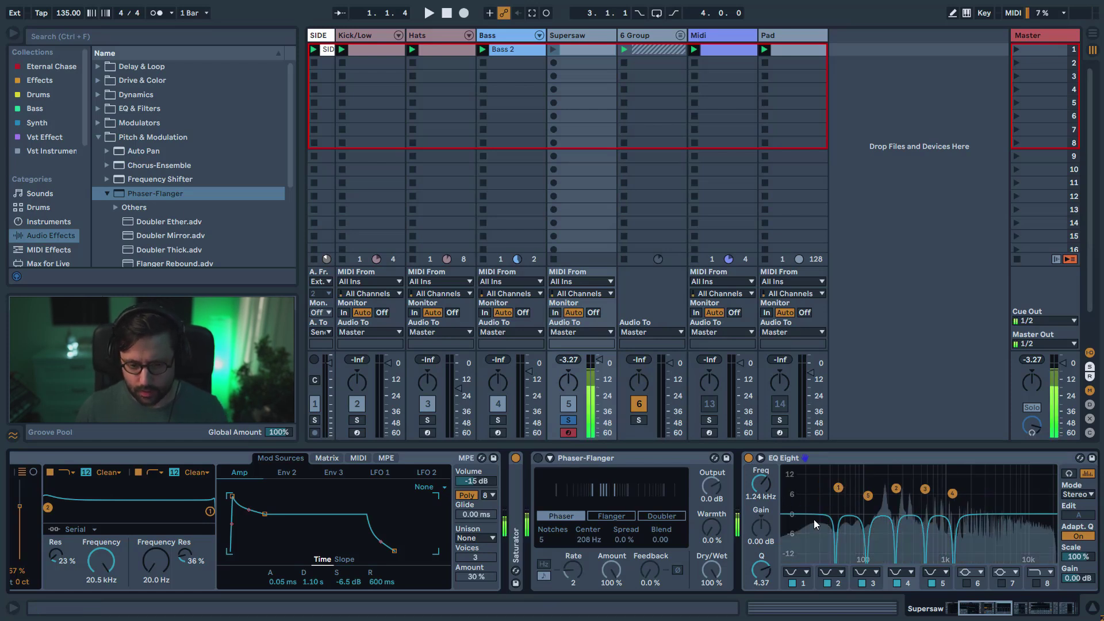
left_click_drag(771, 499, 771, 443)
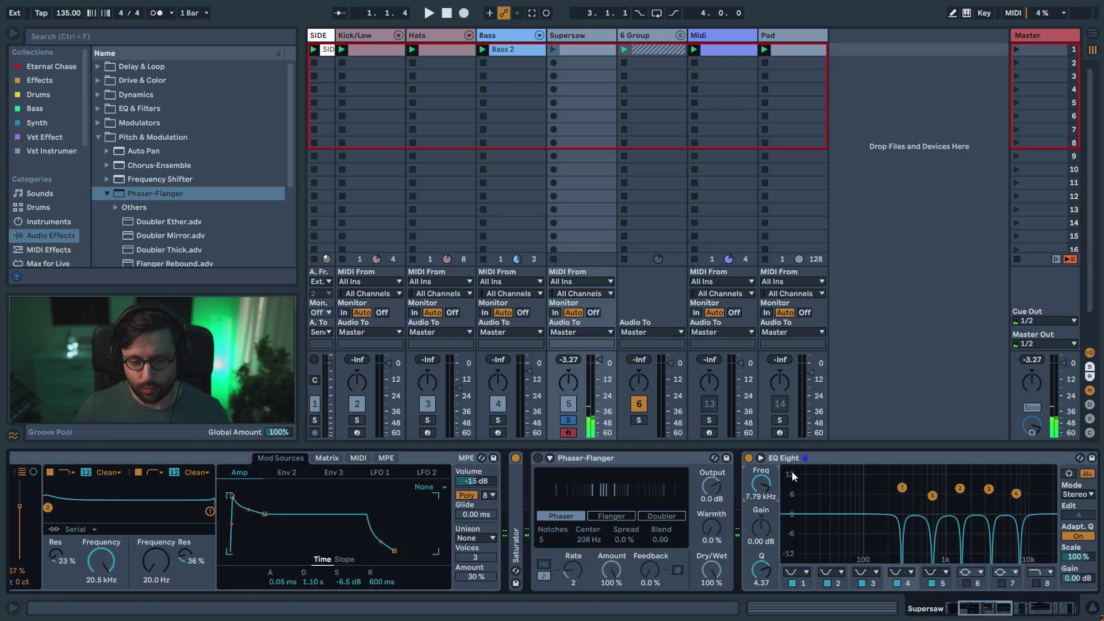
- Swap EQ Eight for the Phaser-Flanger as the active effect, with Blend 1.00, Center 476 Hz and Spread 92 %
left_click(748, 457)
left_click(538, 458)
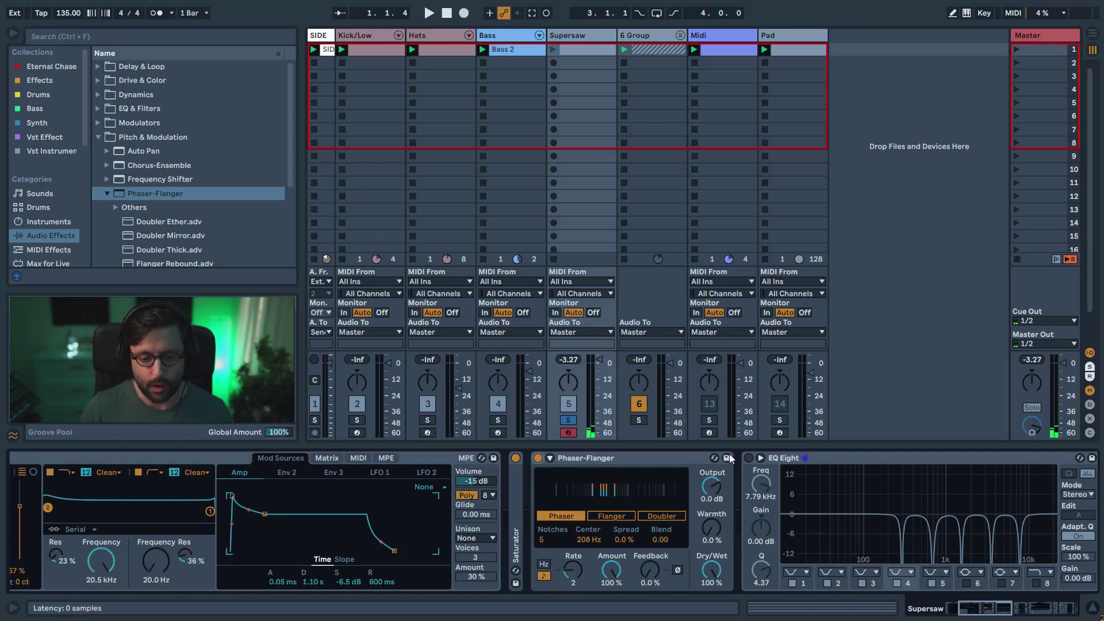
left_click_drag(659, 539, 660, 517)
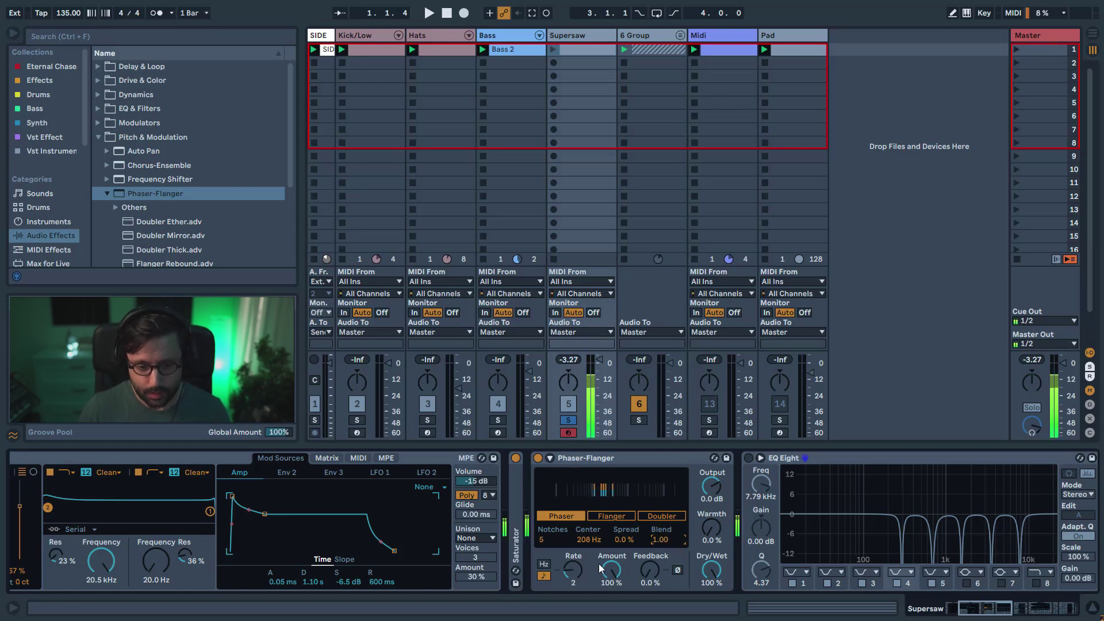
mouse_move(582, 538)
left_mouse_down()
mouse_move(583, 516)
mouse_move(624, 506)
mouse_move(598, 536)
left_mouse_up()
left_click(624, 540)
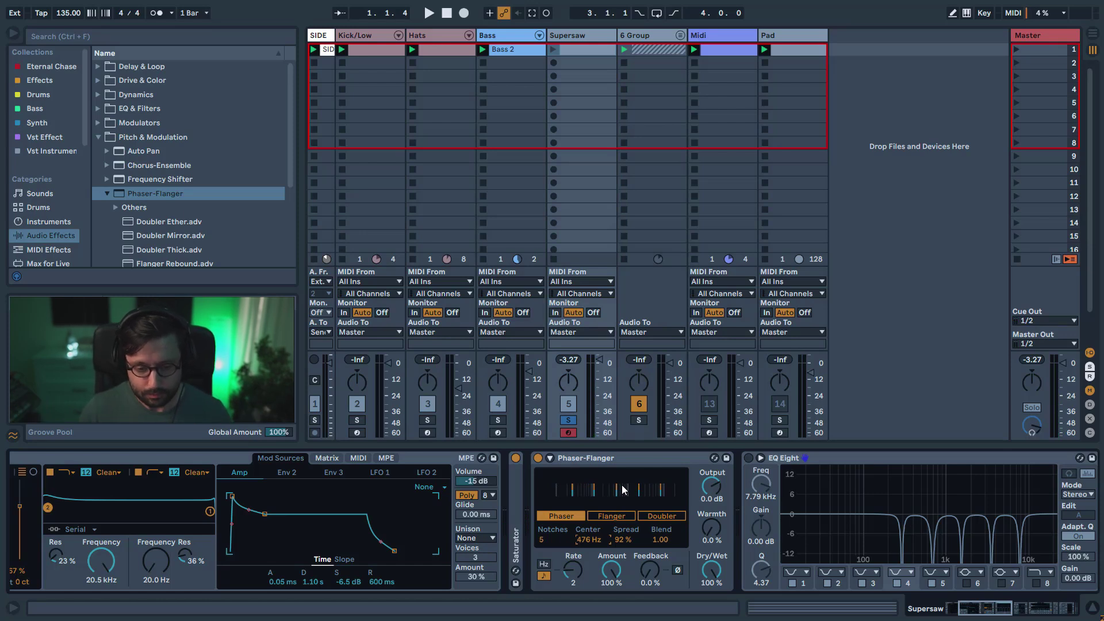
- Try the phaser's Blend at 0.00 and settle on 0.30
left_click_drag(666, 538, 666, 575)
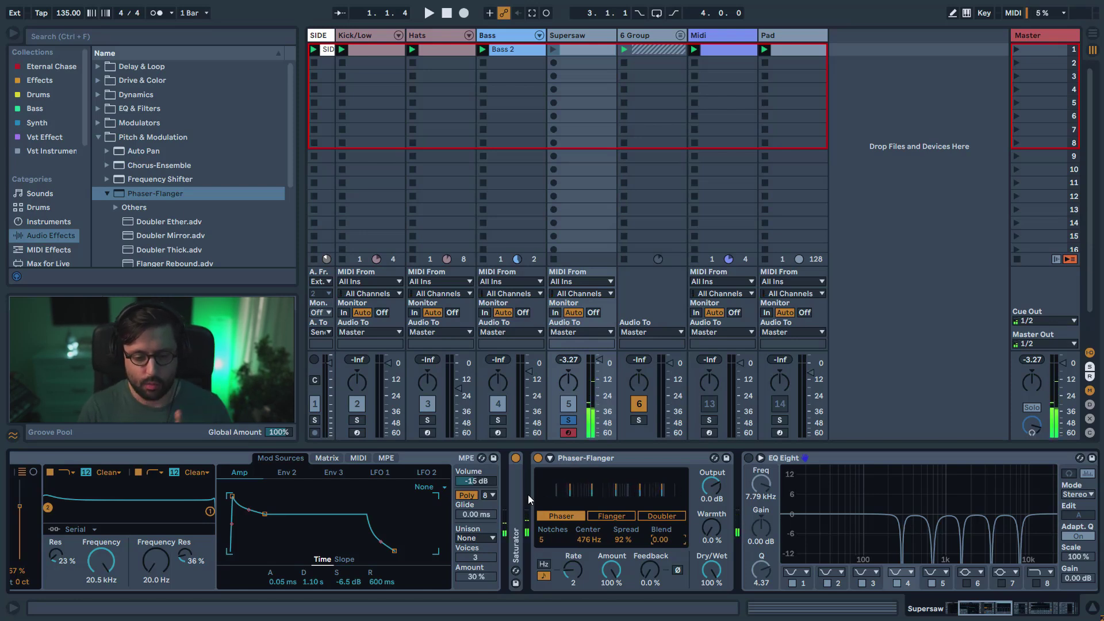
left_click_drag(665, 538, 665, 527)
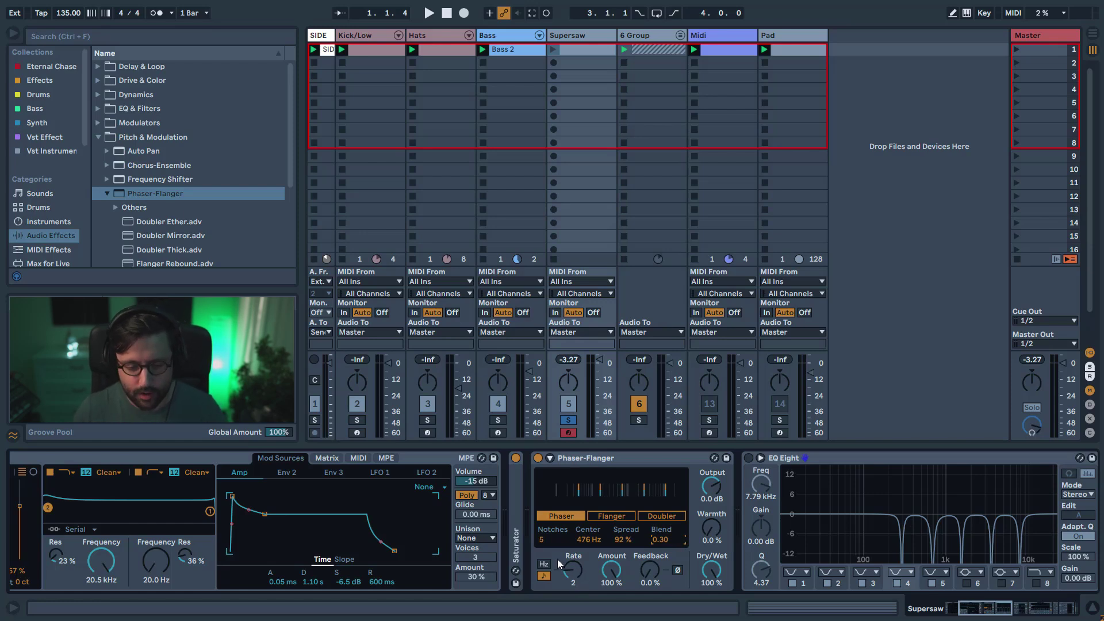
- Try the phaser with 1 notch, return Notches to 5 and raise Feedback to 64 %
left_click_drag(550, 543, 550, 566)
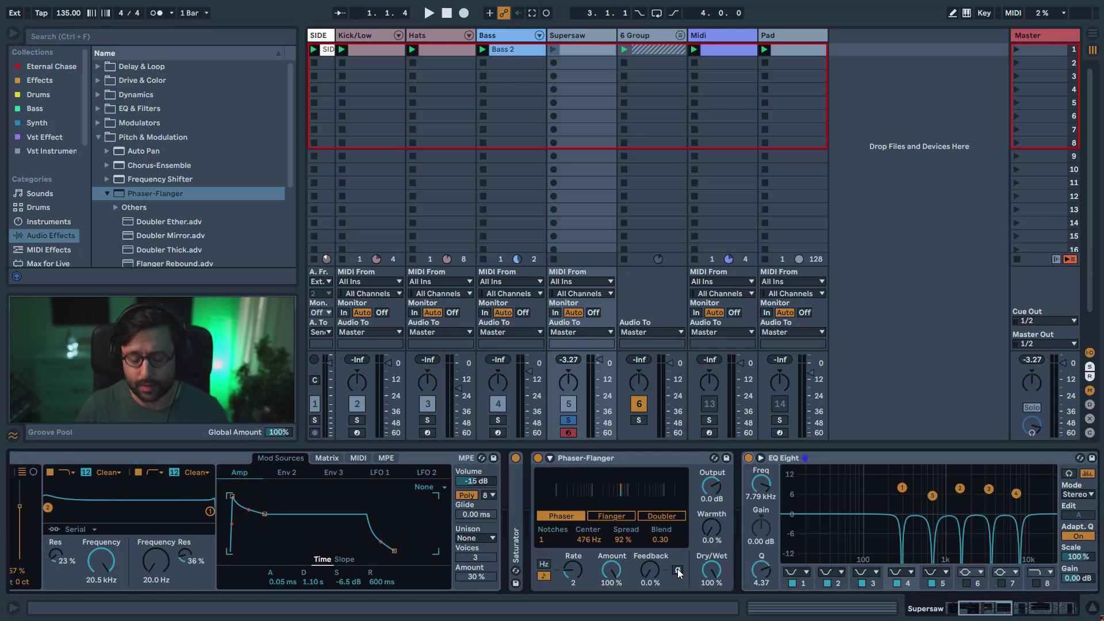
left_click(651, 581)
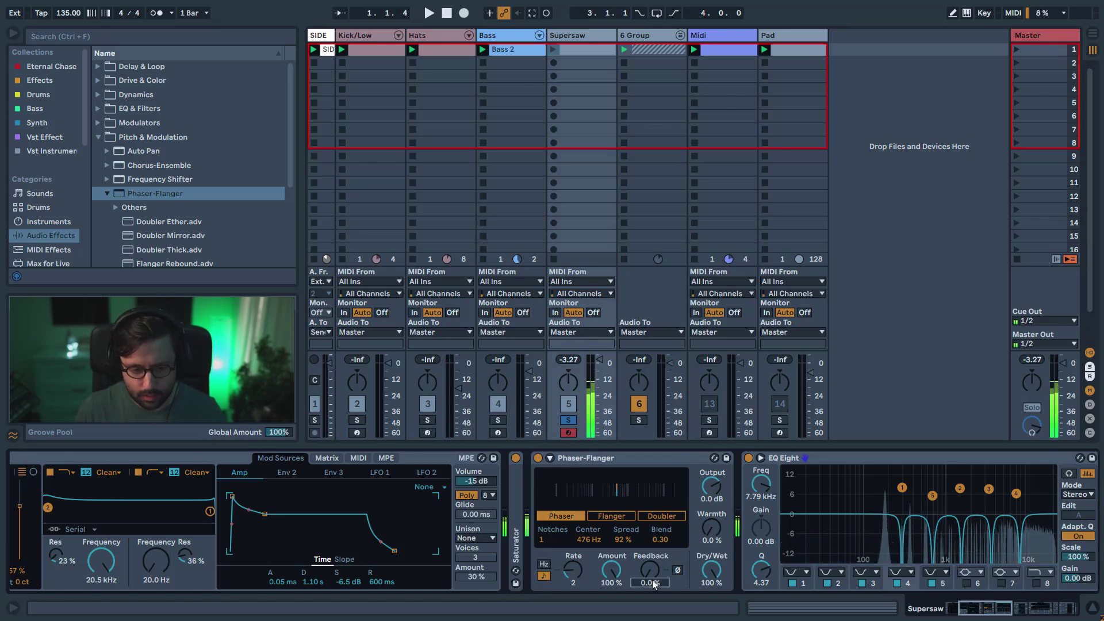
left_click_drag(542, 541, 542, 512)
left_click_drag(652, 572, 652, 499)
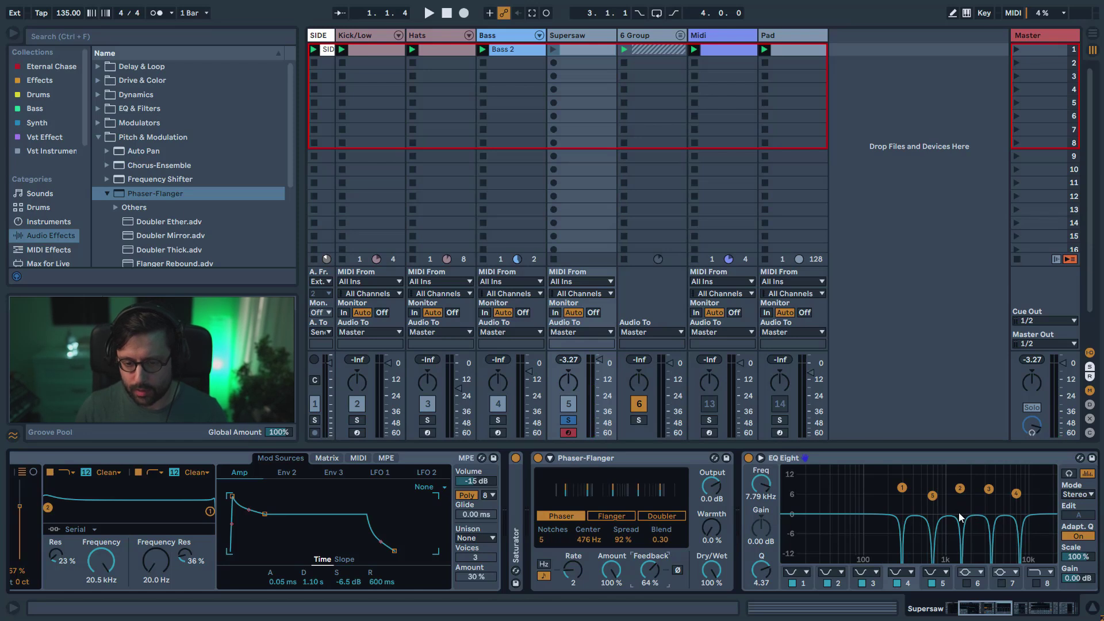
- Toggle EQ Eight's bypass and switch off bands 1 to 5 to leave its curve flat
left_click(748, 458)
left_click(749, 457)
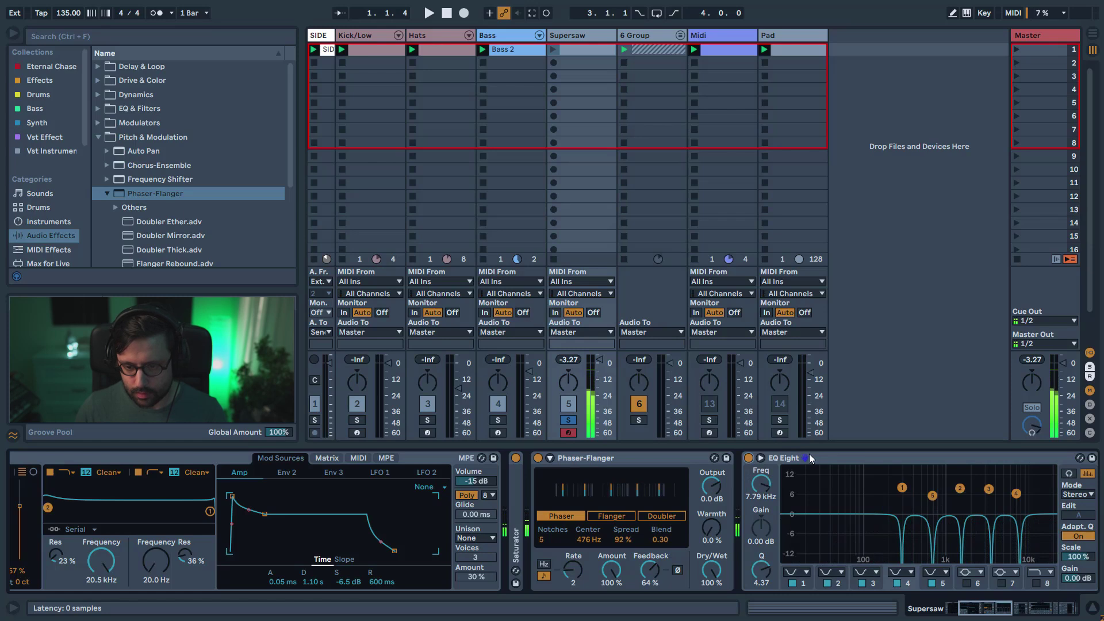
left_click(792, 583)
left_click(827, 583)
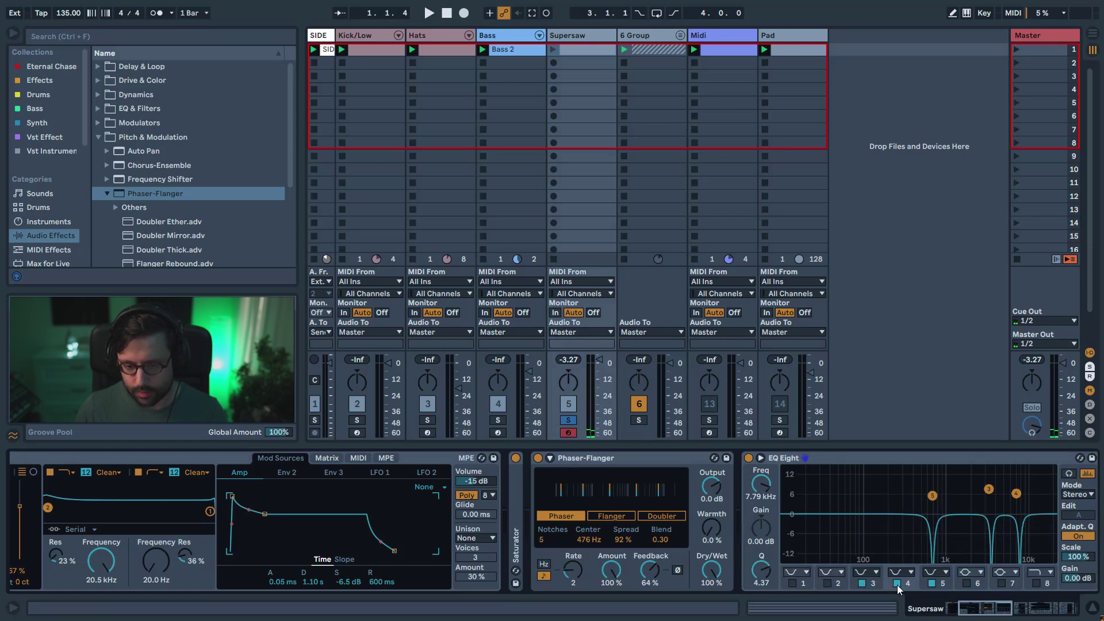
left_click(897, 583)
left_click(861, 583)
left_click(931, 583)
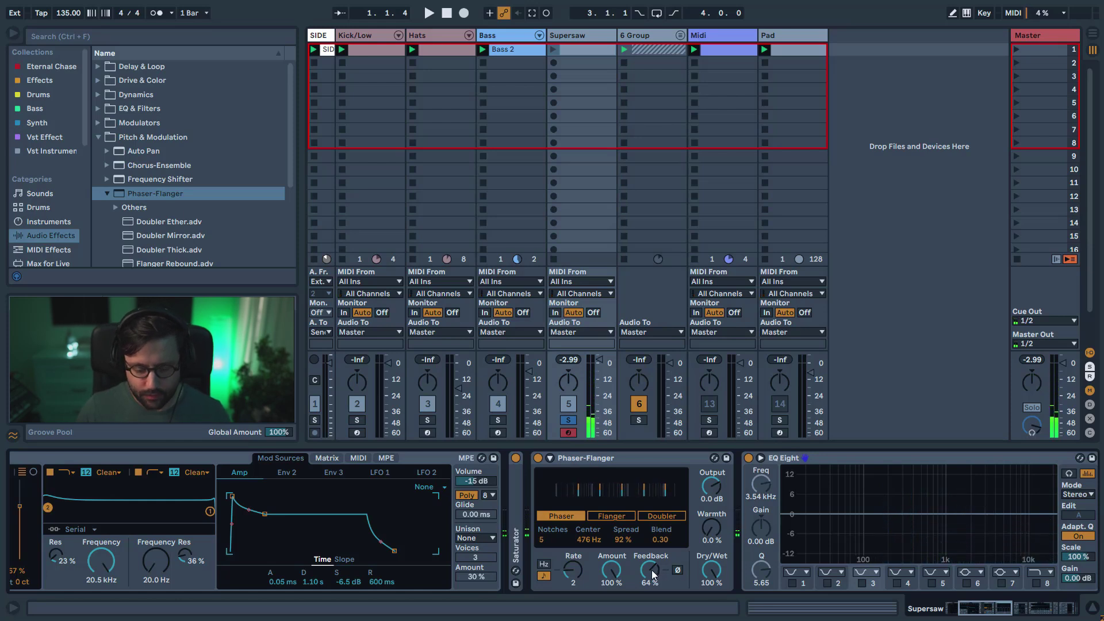
- Try Feedback at 90 %, invert the feedback signal, and set Feedback to 74 %, Amount to 78 % and Rate to 4
left_click_drag(653, 578, 653, 558)
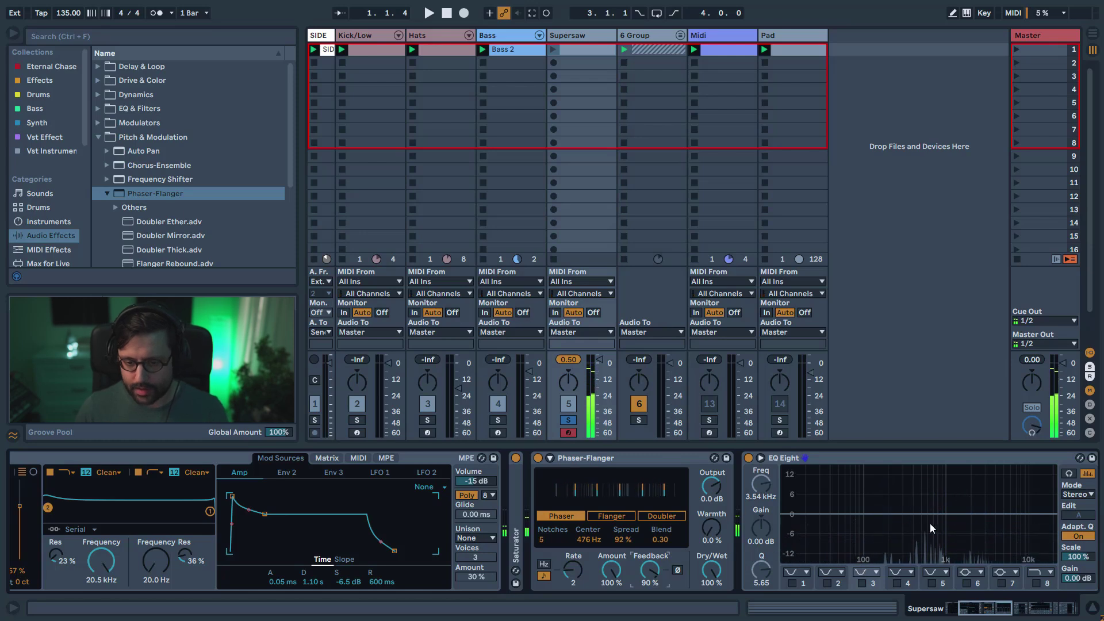
left_click(678, 570)
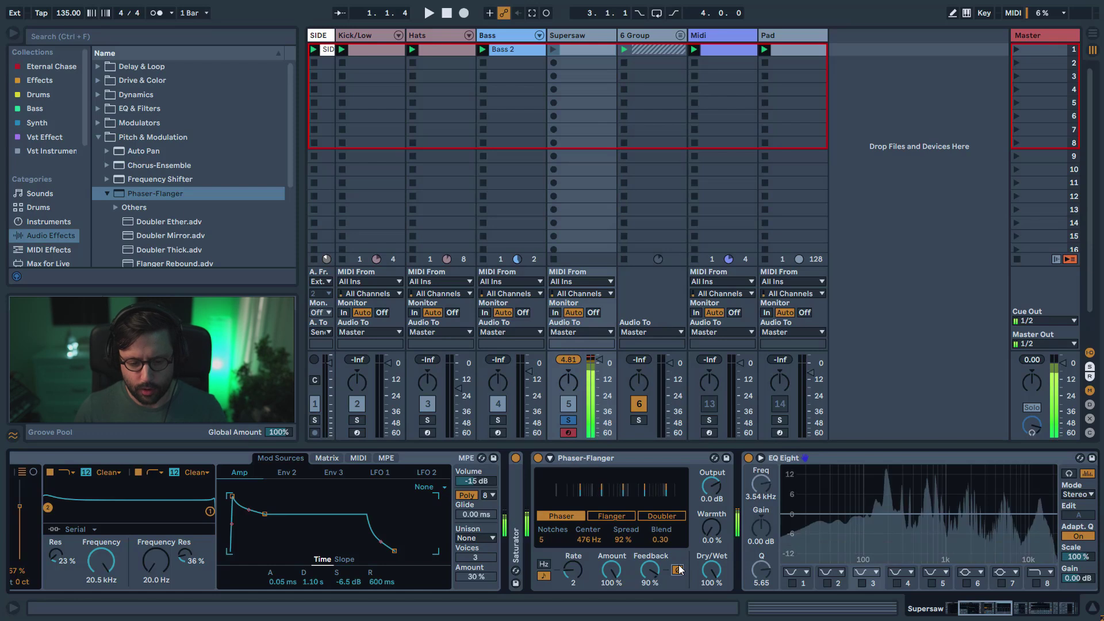
left_click_drag(651, 577, 572, 563)
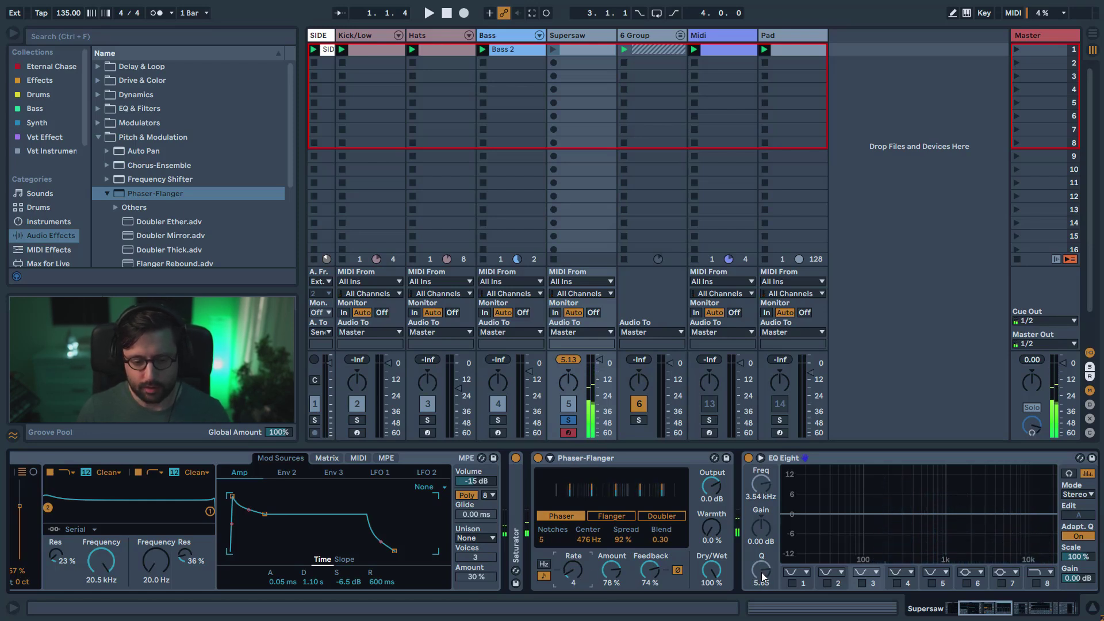
- Set the phaser's Feedback to 94 %, Amount to 6.3 % and Notches to 21
left_click(671, 499)
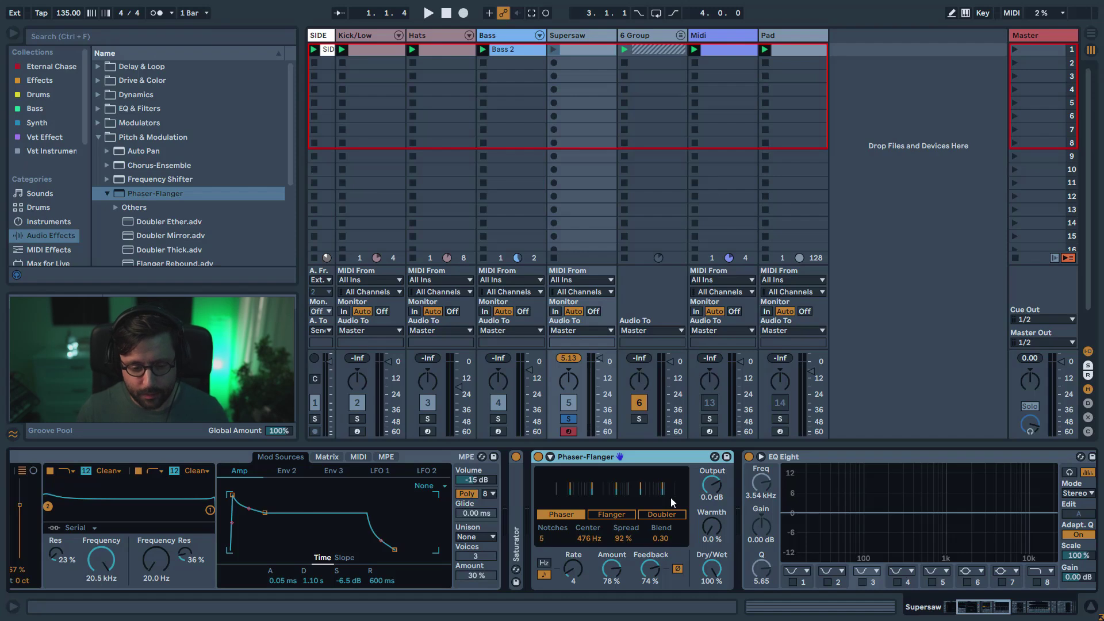
left_click_drag(611, 568, 650, 566)
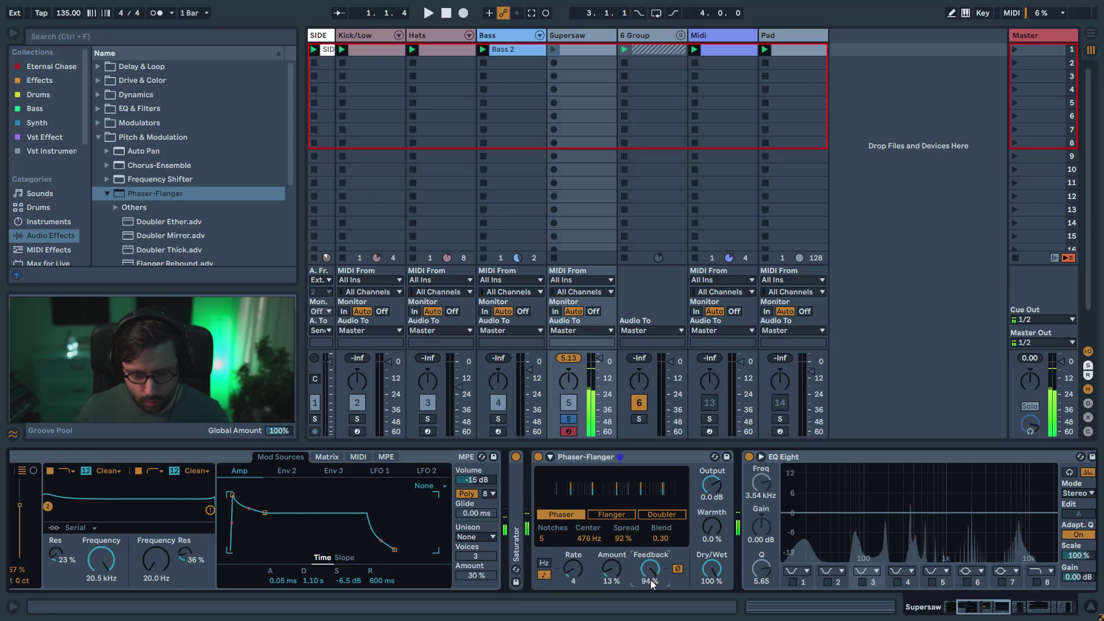
mouse_move(541, 538)
left_mouse_down()
mouse_move(541, 555)
mouse_move(546, 539)
left_mouse_up()
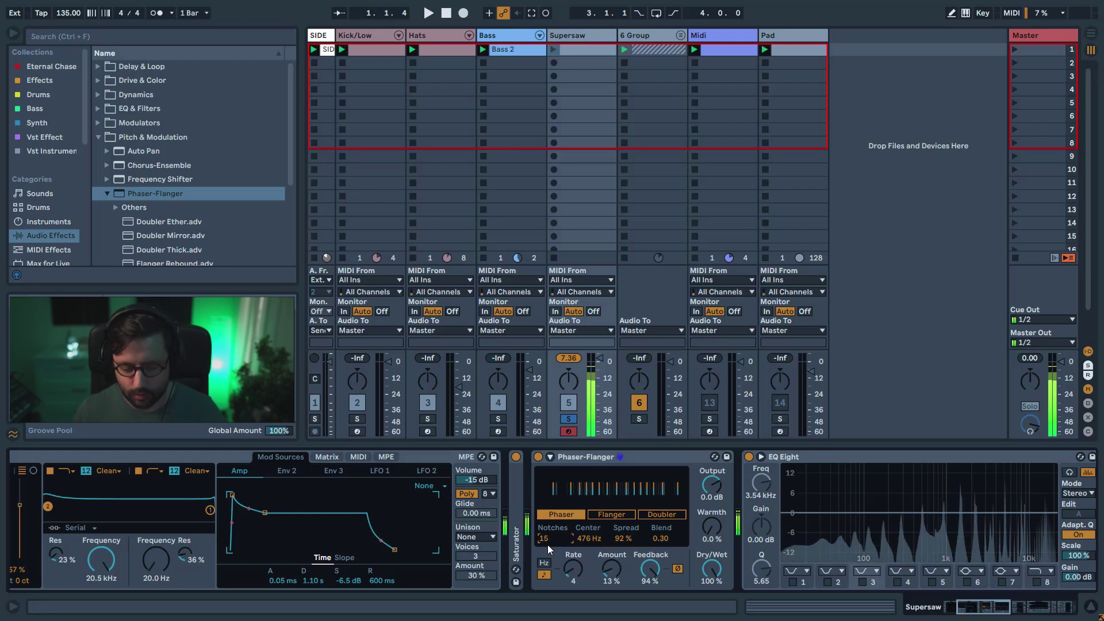
left_click_drag(647, 569, 611, 576)
left_click_drag(549, 539, 548, 528)
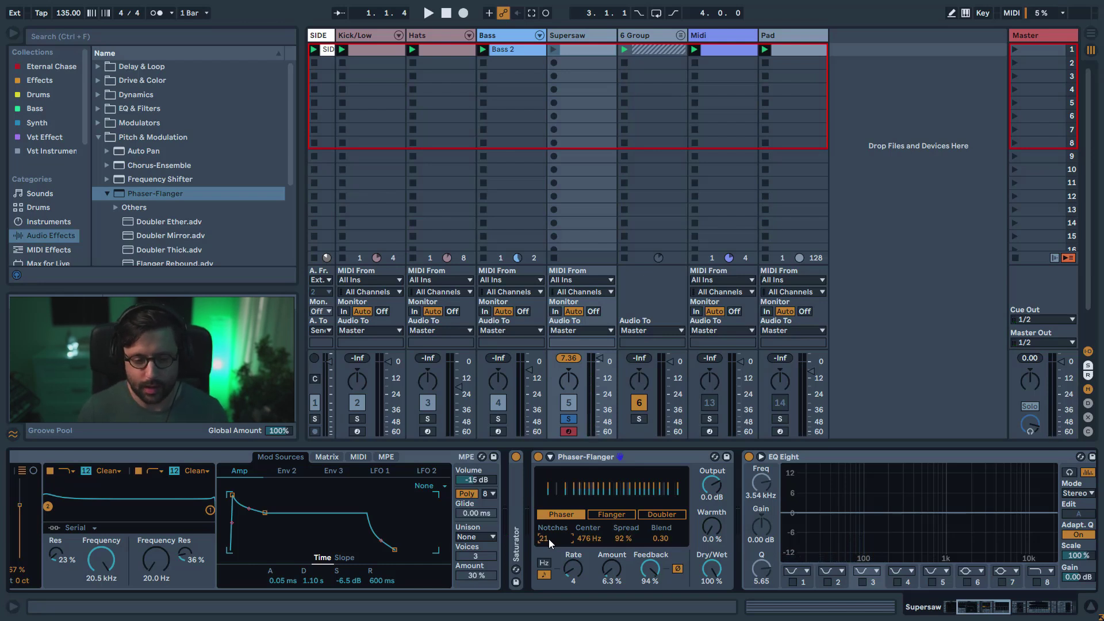
- Return the phaser to Feedback 0 %, Notches 4, Center 1.00 kHz, Spread 50 %, Blend 0.00 and Amount 74 %
double_click(649, 568)
key("ctrl+z")
key("ctrl+z")
key("ctrl+z")
key("ctrl+z")
key("ctrl+z")
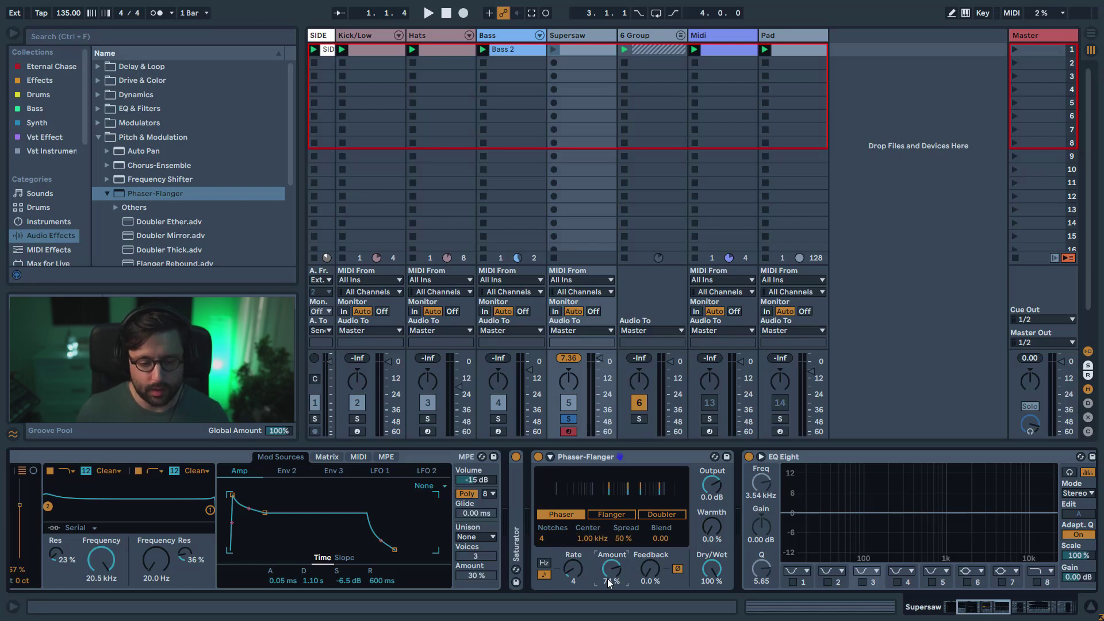
- Expand the Phaser-Flanger's modulation section and set its LFO to Sine with a Duty Cycle of 73 %
left_click(551, 456)
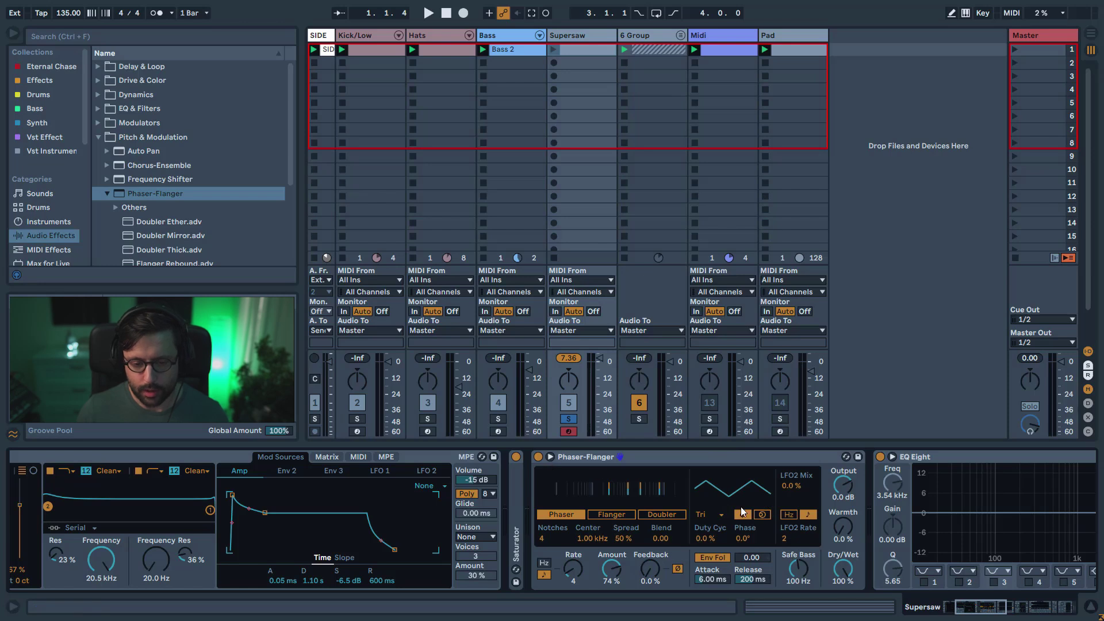
left_click(718, 514)
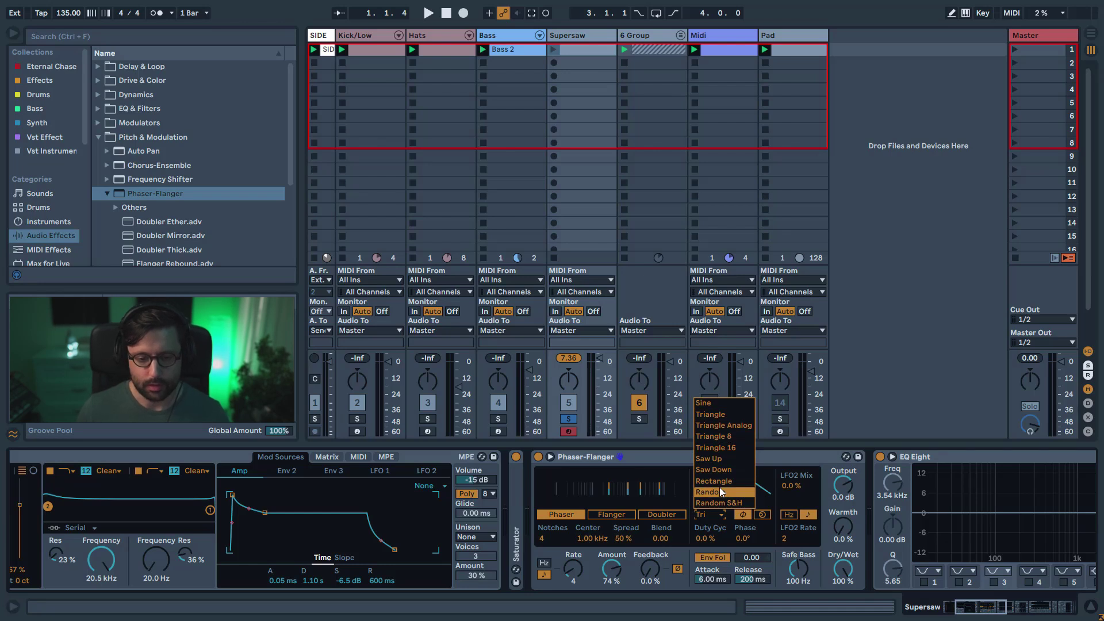
left_click(704, 402)
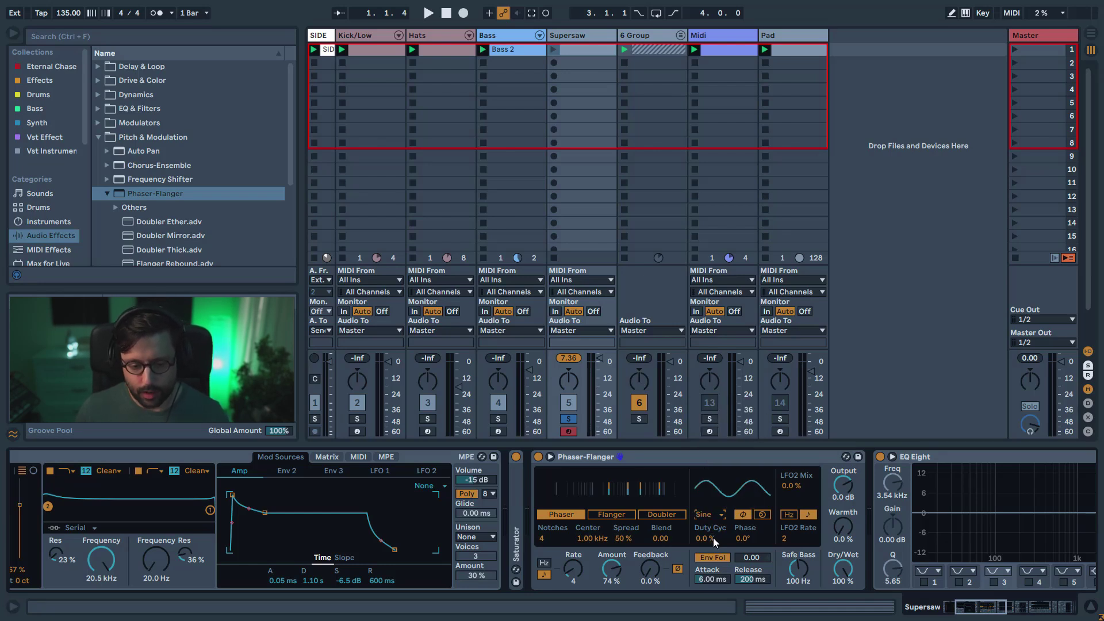
left_click_drag(709, 540, 708, 501)
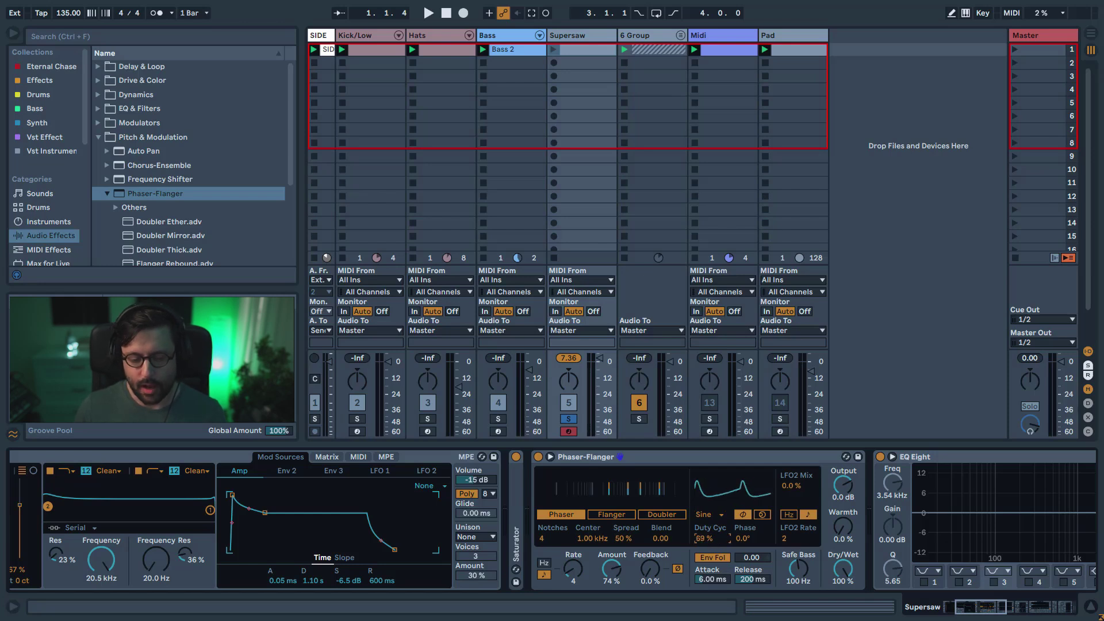
- Change the LFO waveform to Saw Up with Duty Cycle 58 %, and set Rate to 2 and Amount to 94 %
left_click(709, 517)
left_click(716, 467)
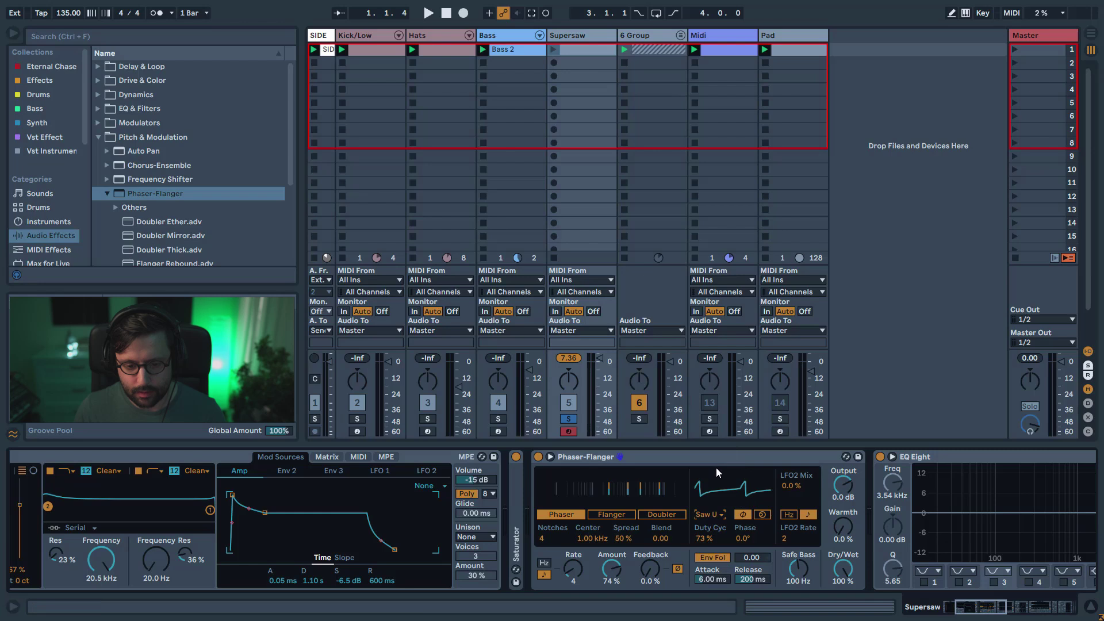
mouse_move(706, 540)
left_mouse_down()
mouse_move(705, 618)
mouse_move(705, 549)
left_mouse_up()
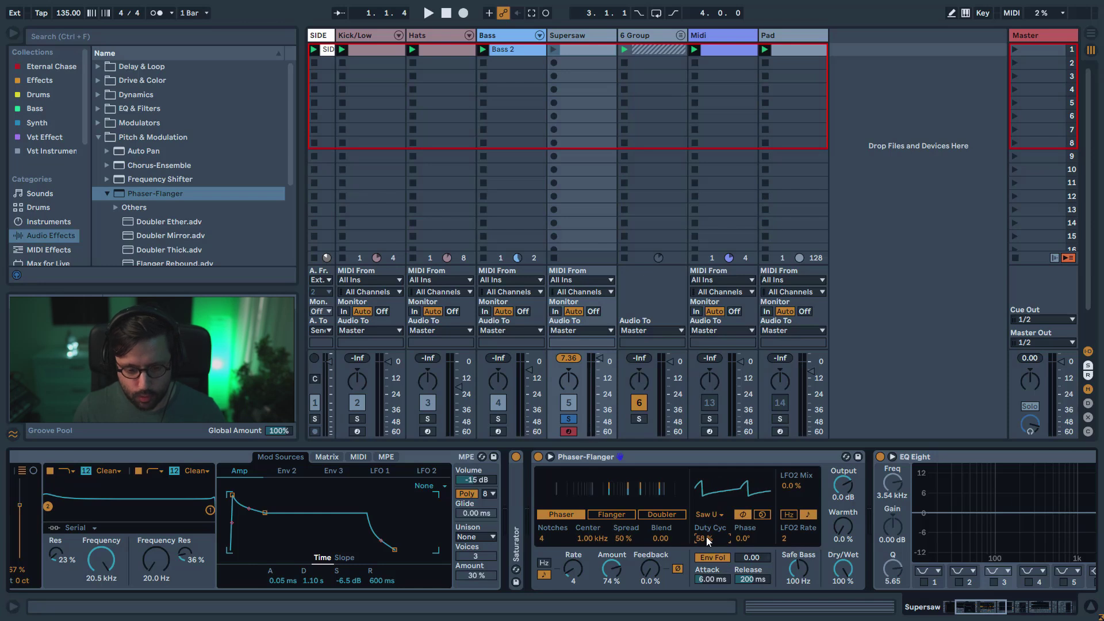
left_click_drag(575, 574, 574, 557)
left_click(611, 570)
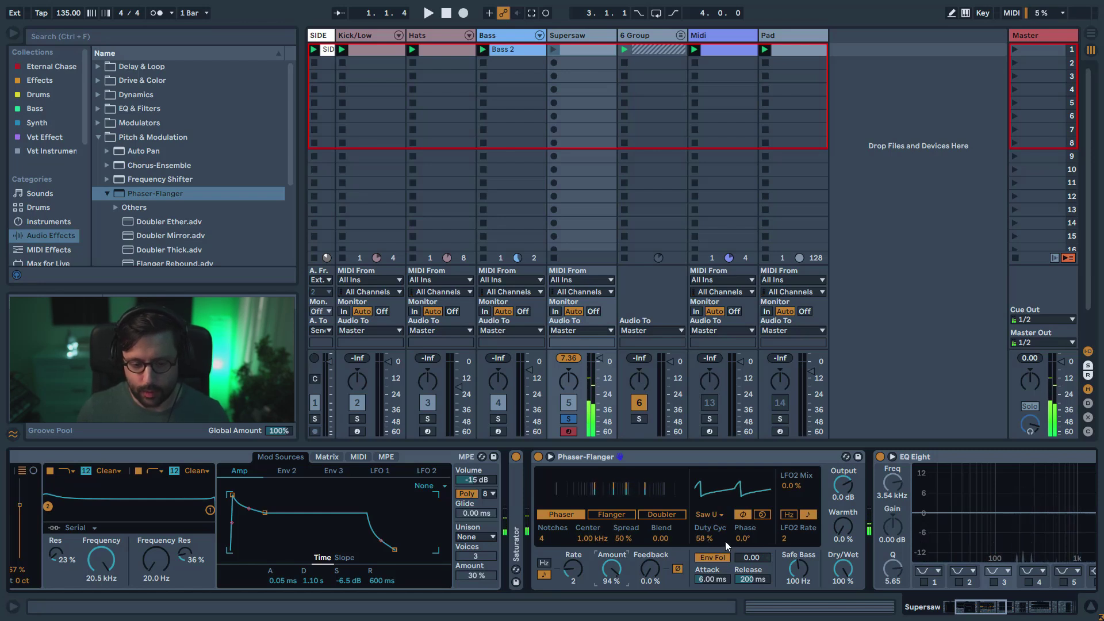
- Set the LFO Phase to 180°, reset Duty Cycle to 0 % and change the waveform to Sine
left_click(741, 538)
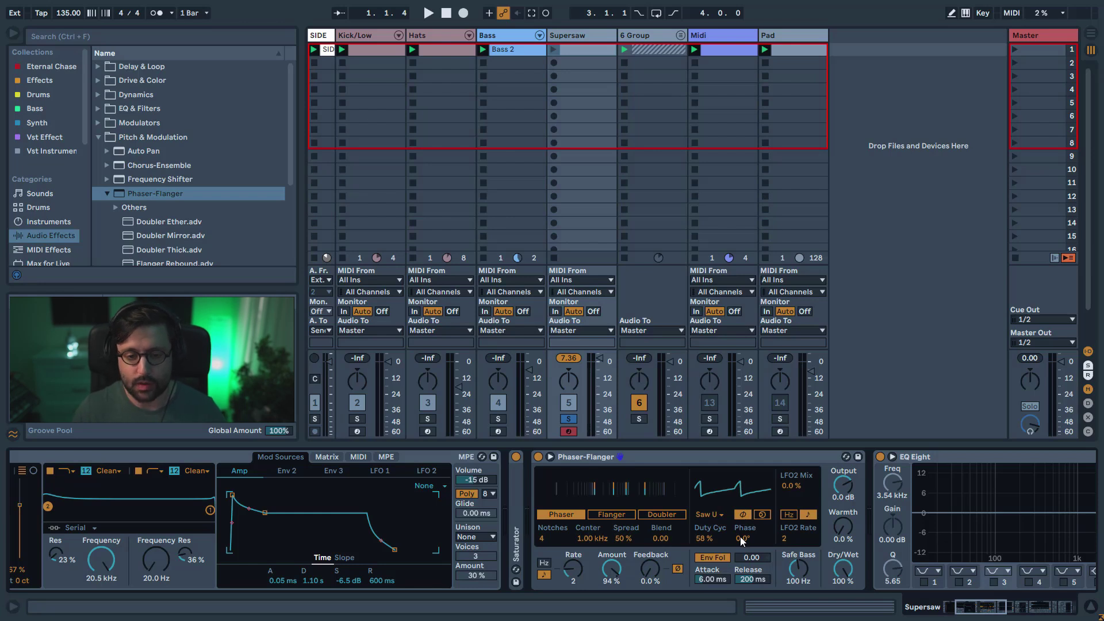
left_click_drag(742, 541, 741, 468)
double_click(706, 540)
left_click(711, 513)
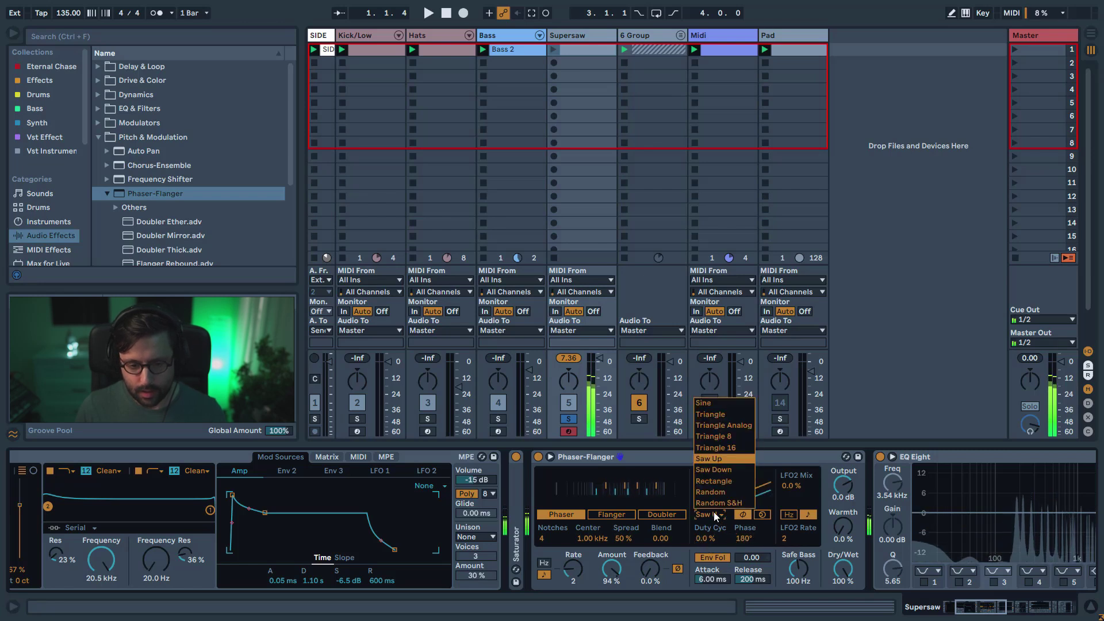
left_click(726, 408)
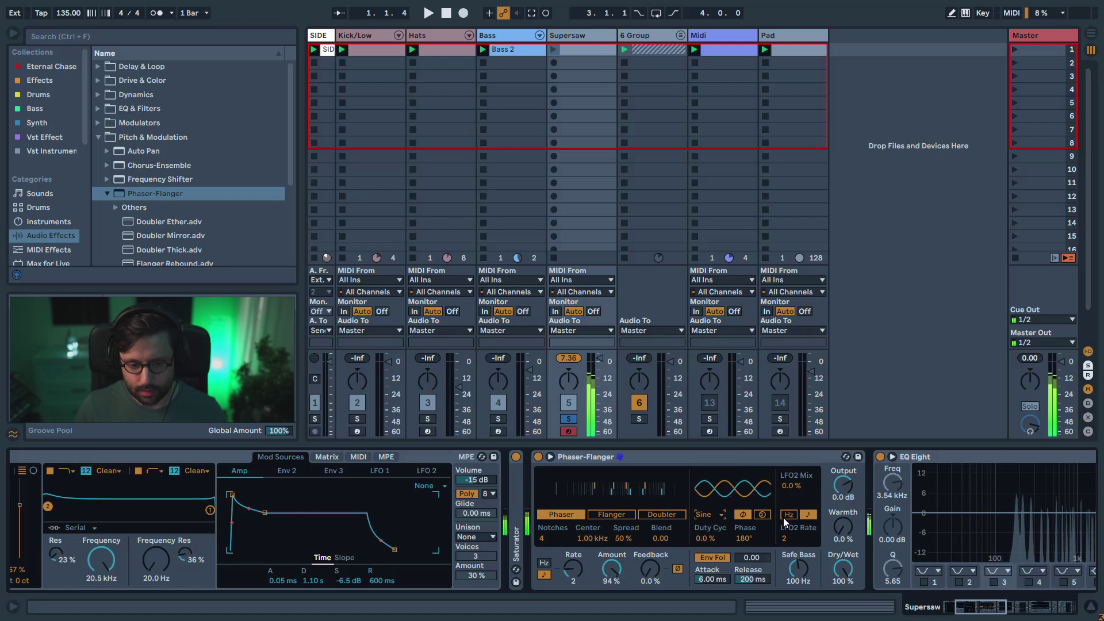
- Try the LFO's Spin mode at 4.7 %, return to Phase mode and set Phase to 0°
left_click(763, 515)
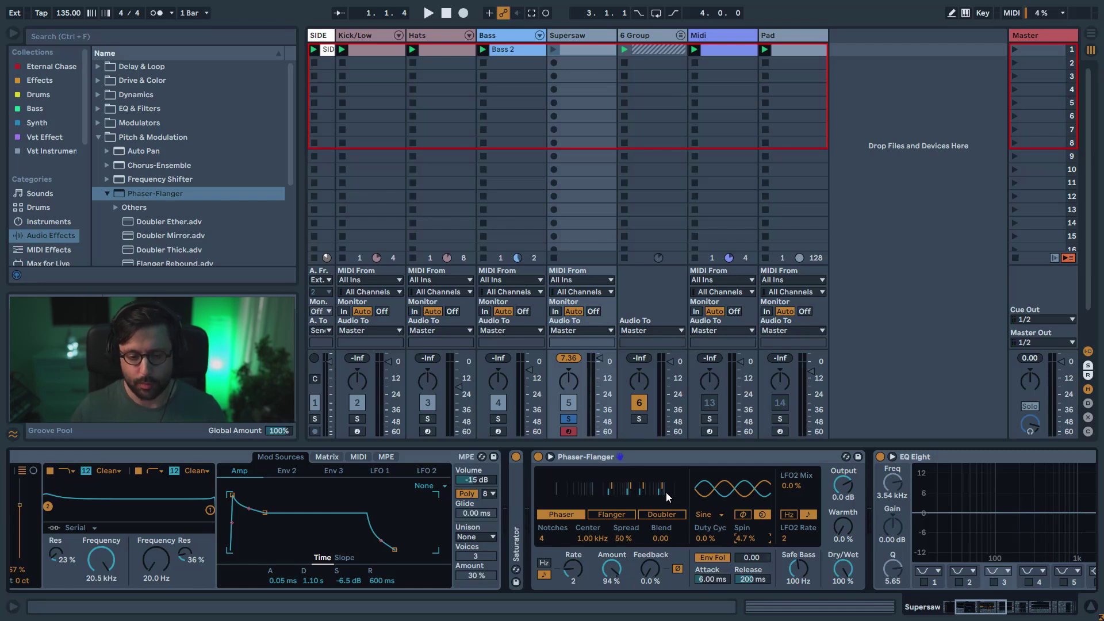
double_click(743, 539)
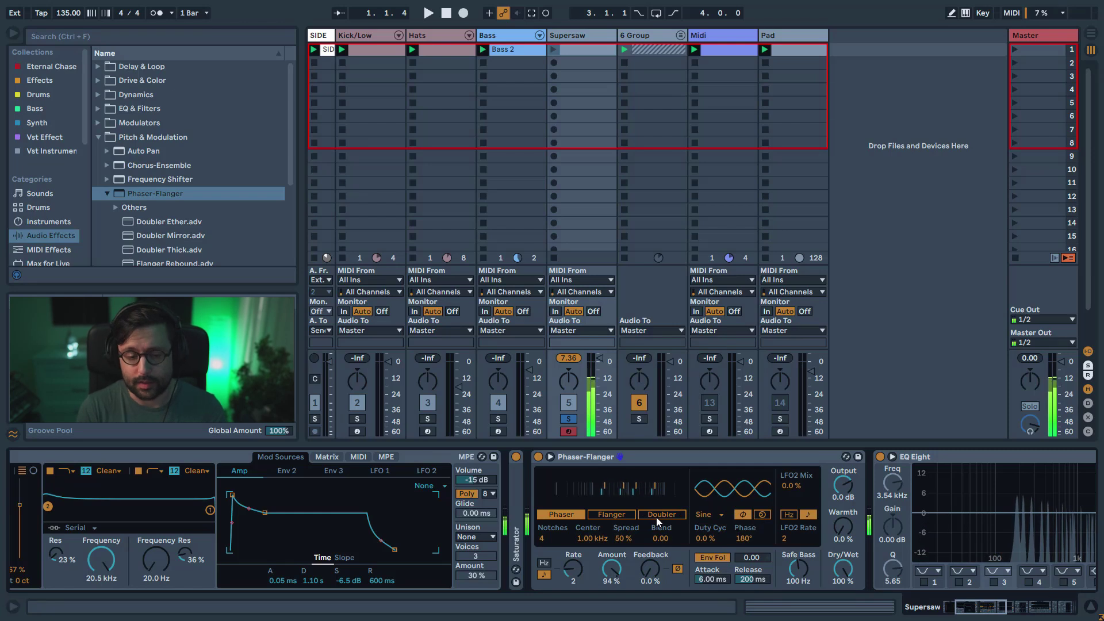
left_click_drag(742, 539, 742, 620)
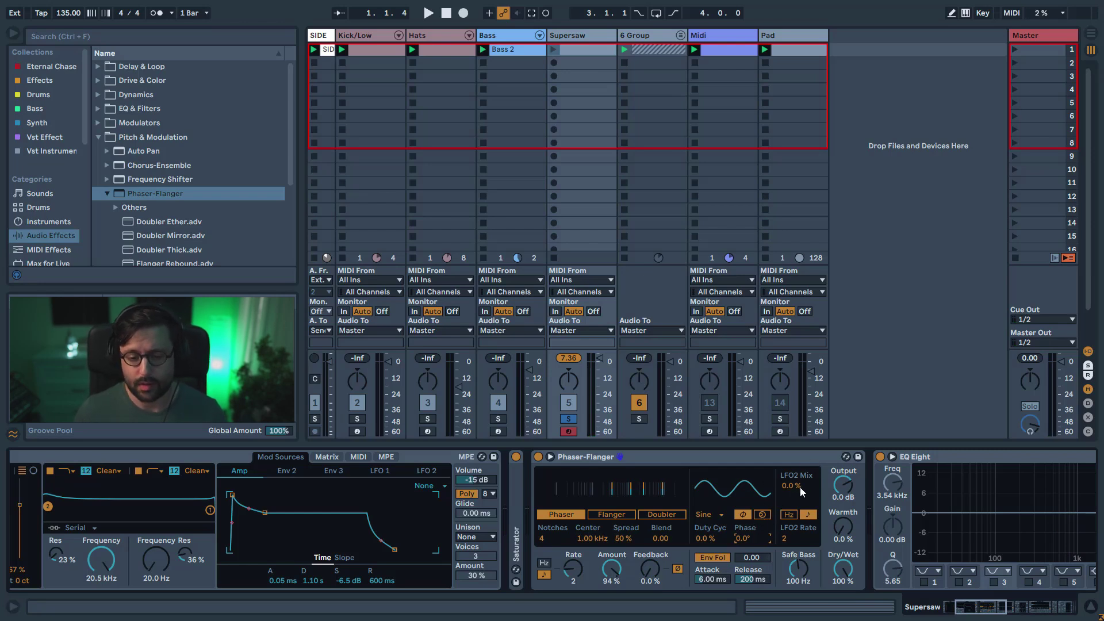
- Set Duty Cycle to 53 %, Phase to 163°, LFO2 Mix to 67 %, LFO2 Freq to 0.63 Hz, Spread to 60 %, Rate to 3/4 and Amount to 71 %
left_click_drag(707, 535, 707, 526)
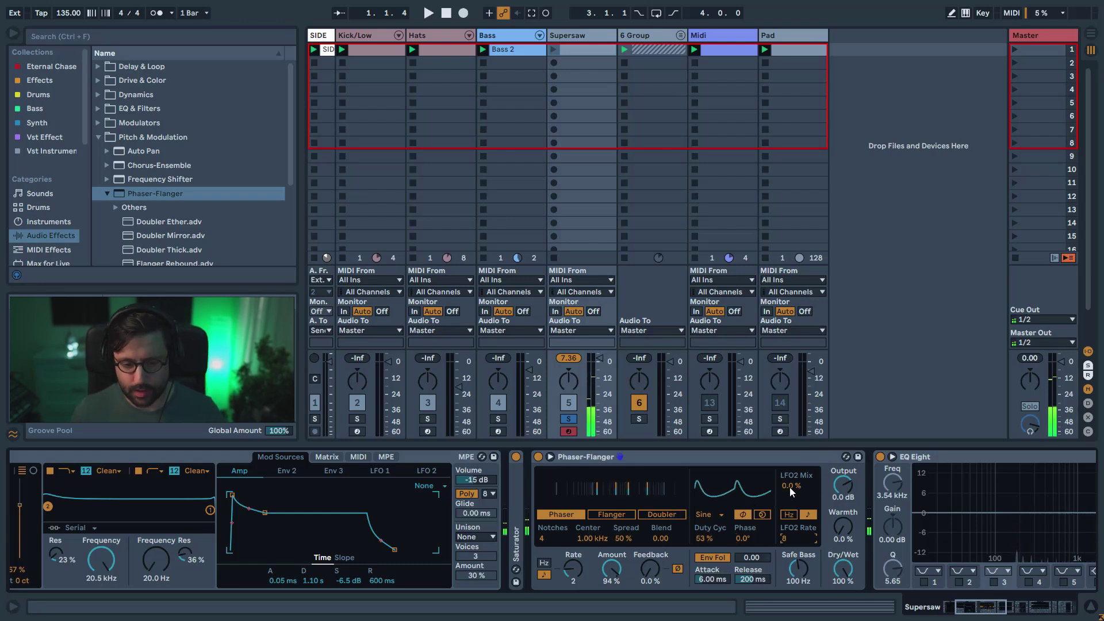
left_click_drag(793, 485, 793, 463)
left_click_drag(792, 543, 792, 557)
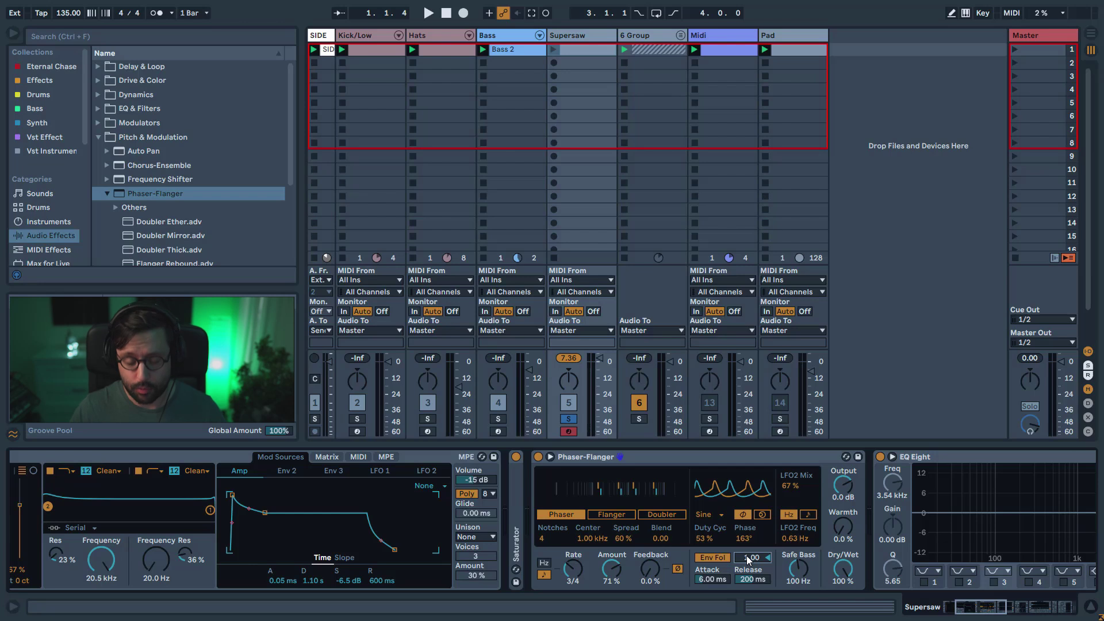
- Try the envelope follower at 1.00 with a 30 ms Attack, return its amount to 0.00 and switch it off
left_click_drag(711, 579, 710, 555)
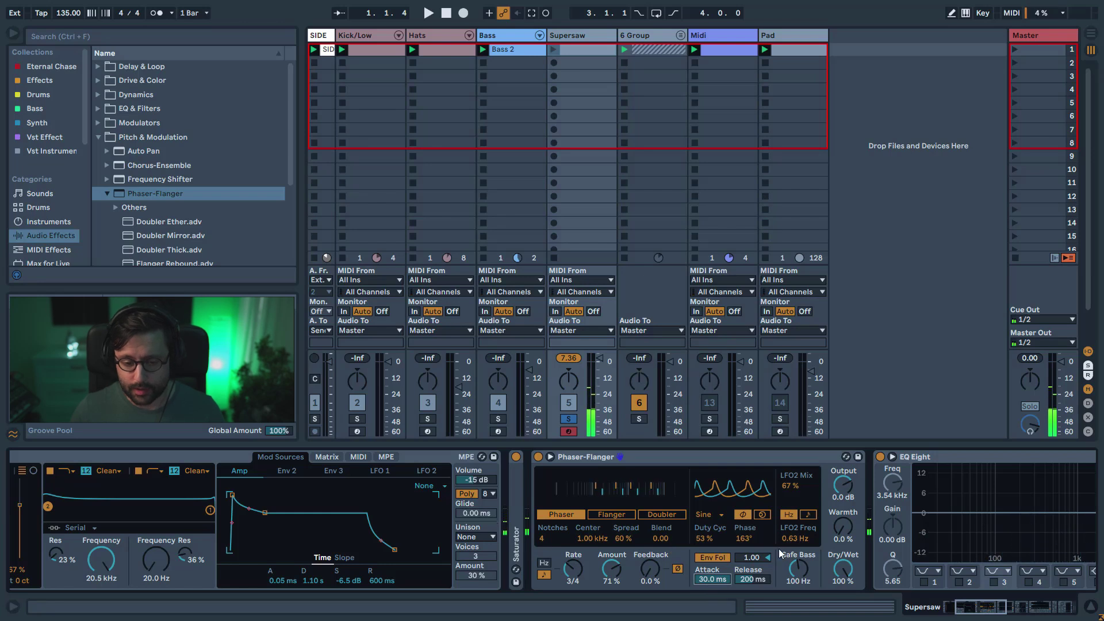
left_click(751, 579)
left_click_drag(751, 557, 751, 575)
left_click(706, 559)
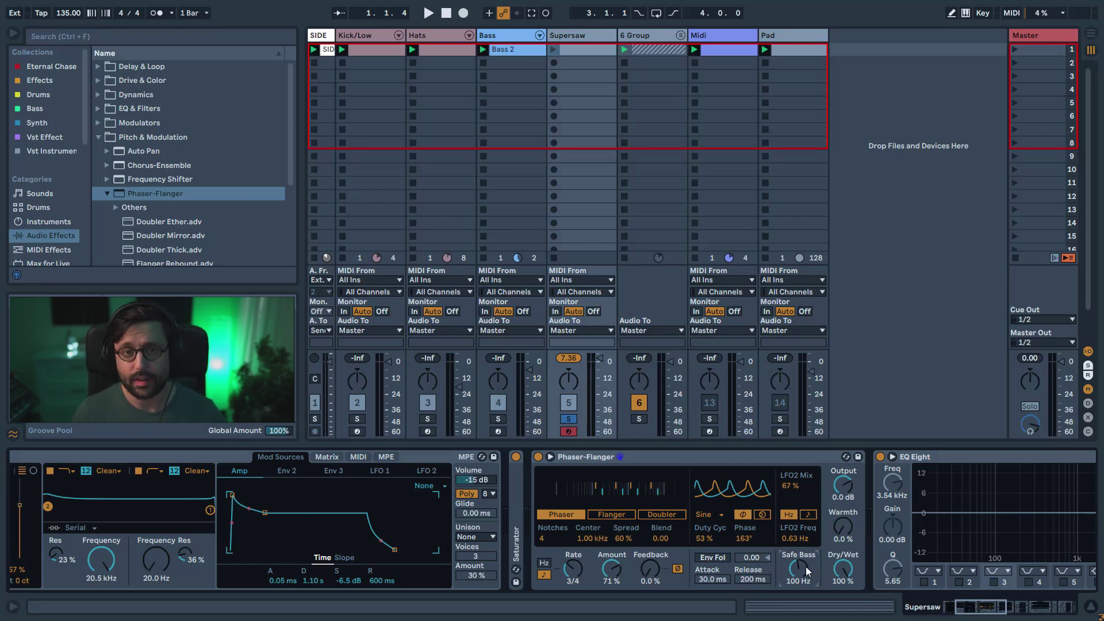
- Set Safe Bass to 203 Hz and Warmth to 100 %, and try the Output gain
left_click_drag(806, 571, 806, 556)
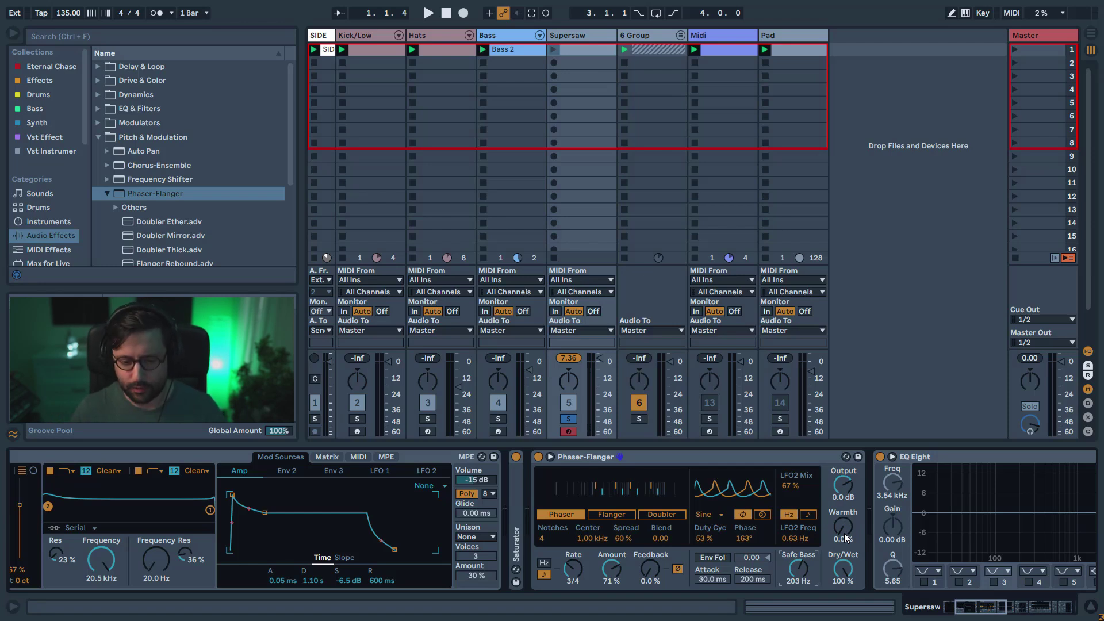
left_click_drag(844, 534, 845, 443)
left_click_drag(845, 492, 845, 480)
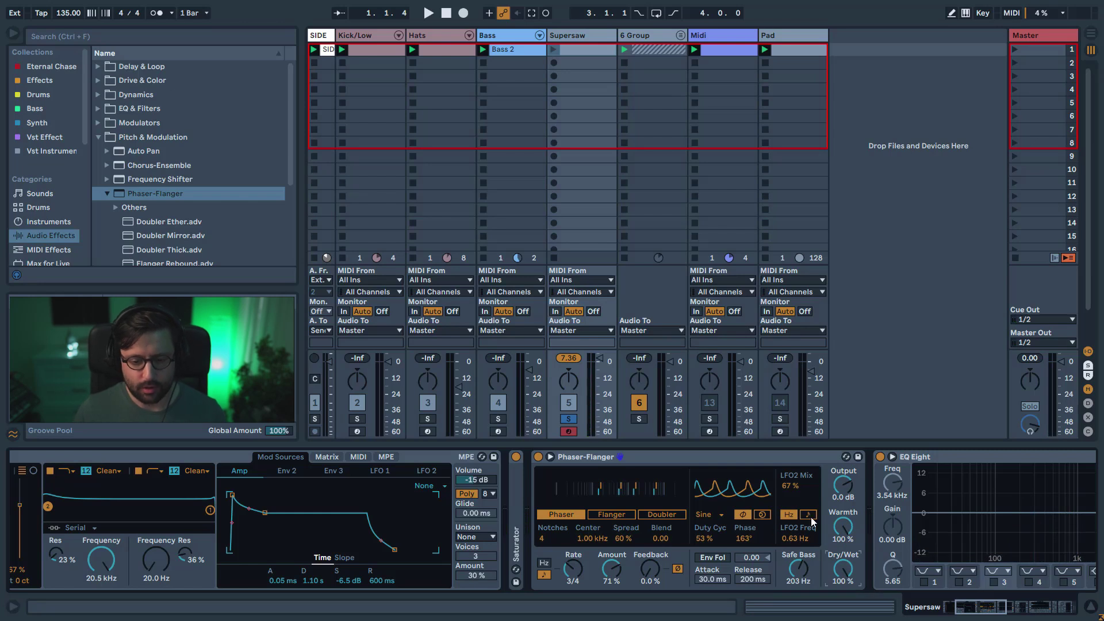
- Sync LFO2 to a Rate of 3/4, try the main LFO in Hz and return it to tempo sync
left_click(543, 573)
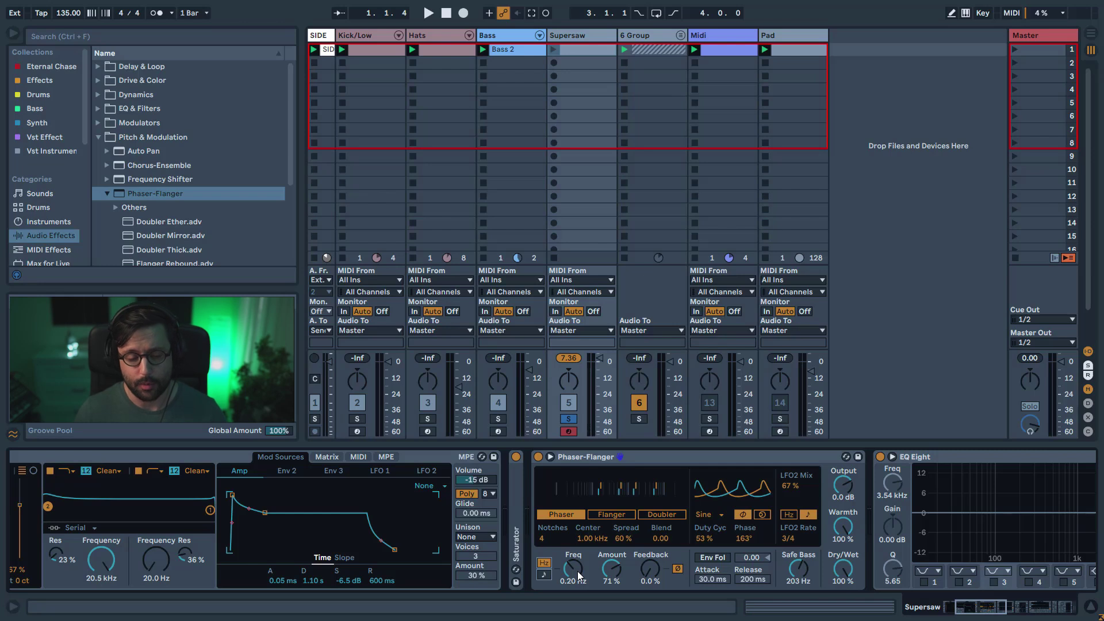
left_click(544, 575)
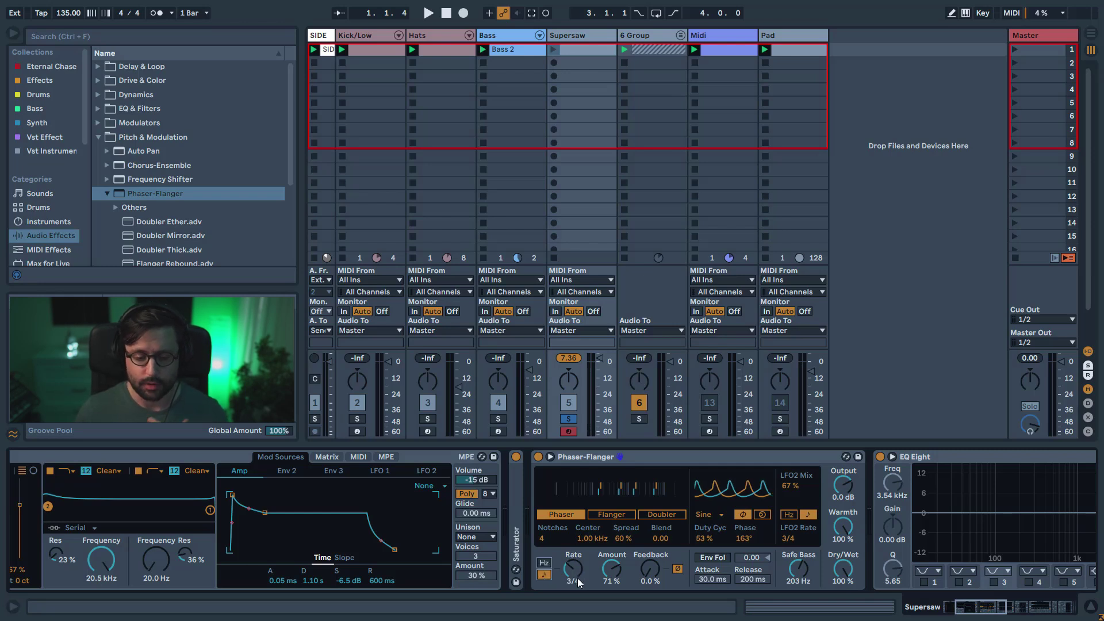
- Switch the effect to Flanger mode and try its Time at 2.23 ms and 20.0 ms
left_click(617, 515)
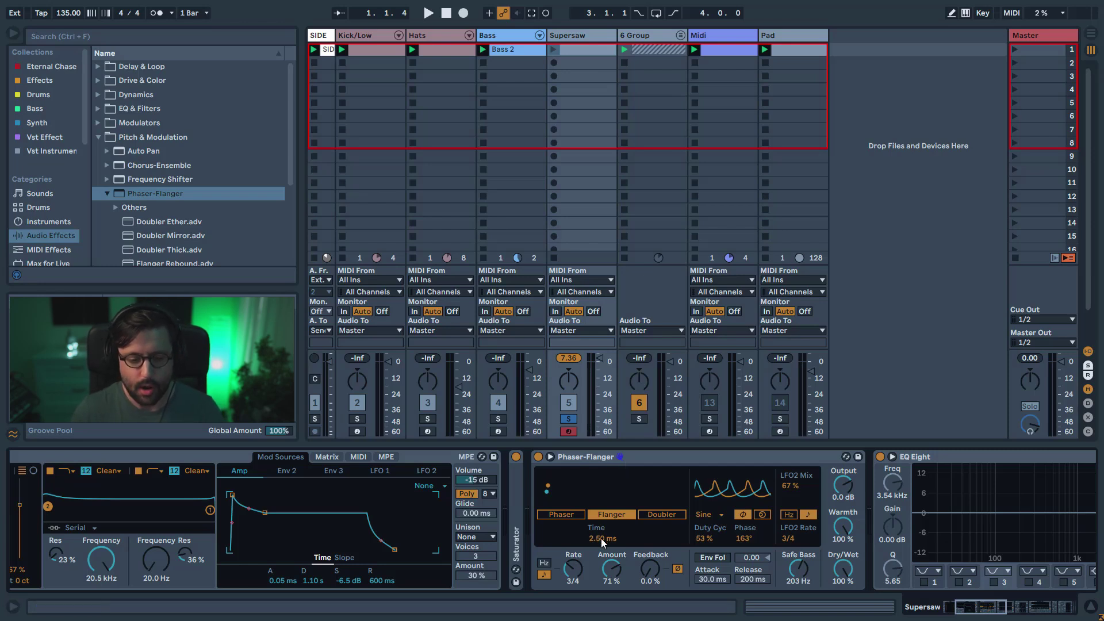
left_click_drag(601, 538, 601, 545)
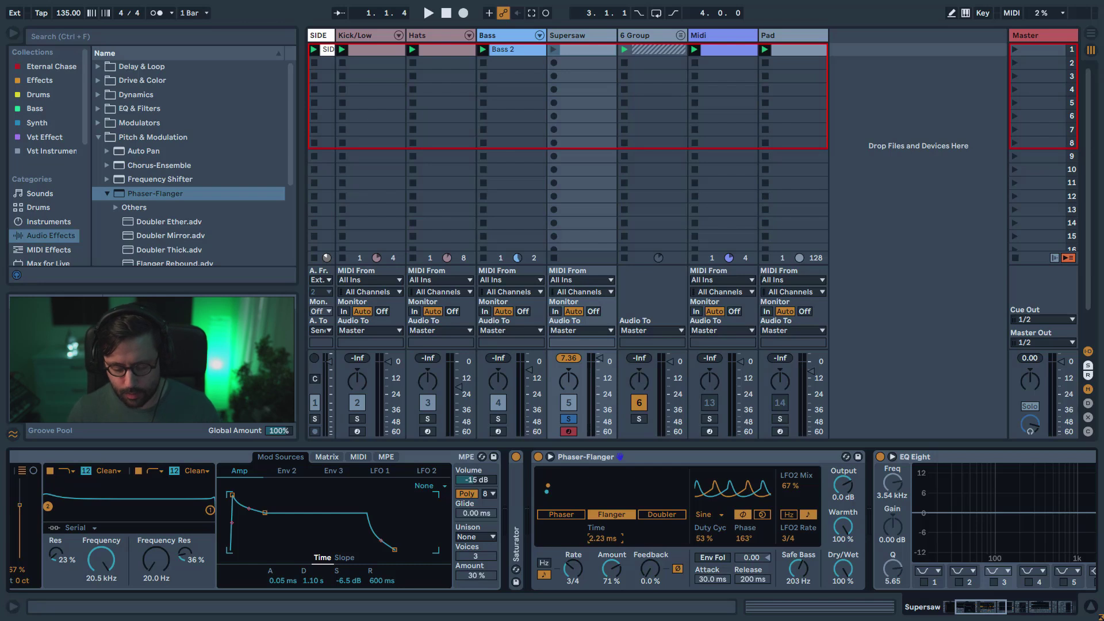
left_click_drag(601, 539, 601, 483)
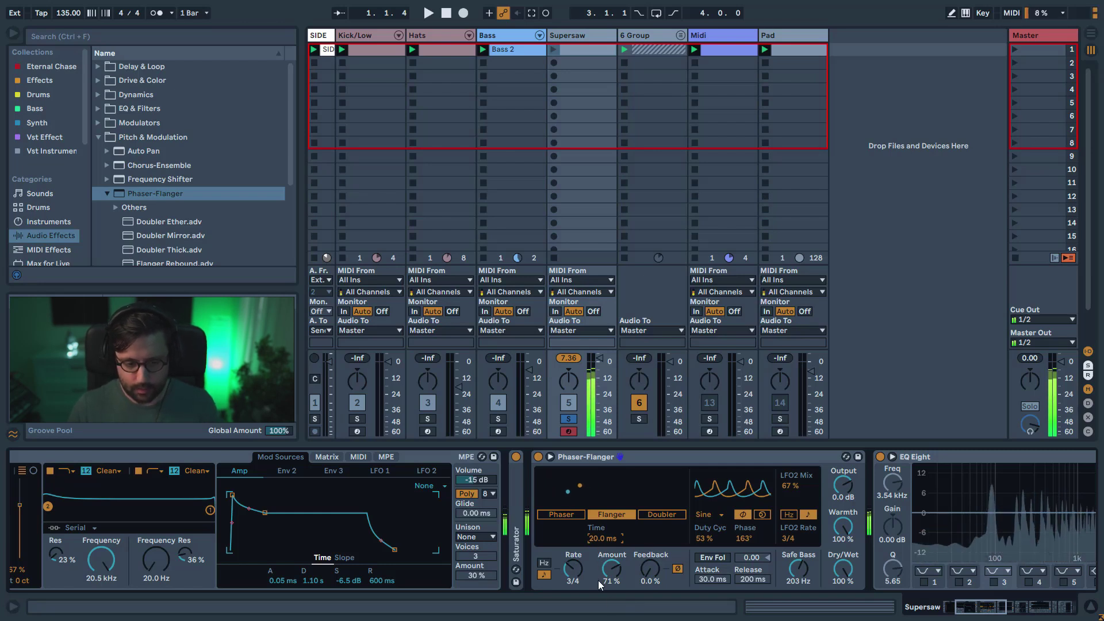
- Sweep the flanger's Time, lower Safe Bass to 31.1 Hz and set Time to 0.70 ms
left_click_drag(602, 538, 603, 576)
left_click_drag(603, 538, 602, 503)
mouse_move(797, 573)
left_mouse_down()
mouse_move(796, 600)
mouse_move(798, 572)
left_mouse_up()
mouse_move(602, 538)
left_mouse_down()
mouse_move(603, 568)
mouse_move(599, 544)
left_mouse_up()
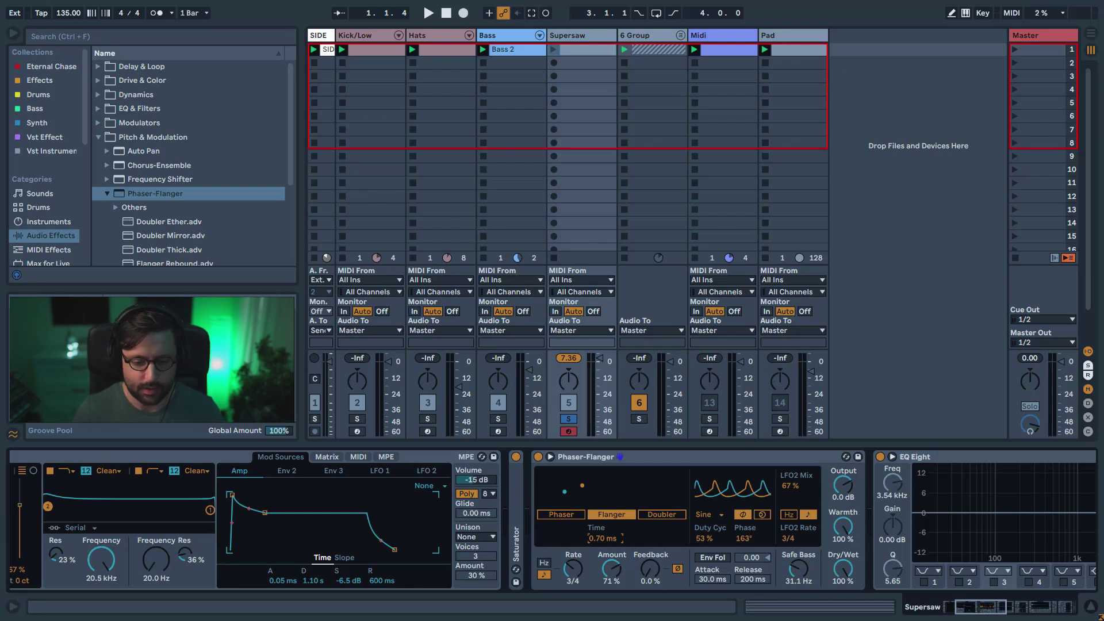
- Set the flanger's Feedback to 62 %, switch off feedback inversion and set Time to 11.2 ms
left_click_drag(647, 577, 639, 556)
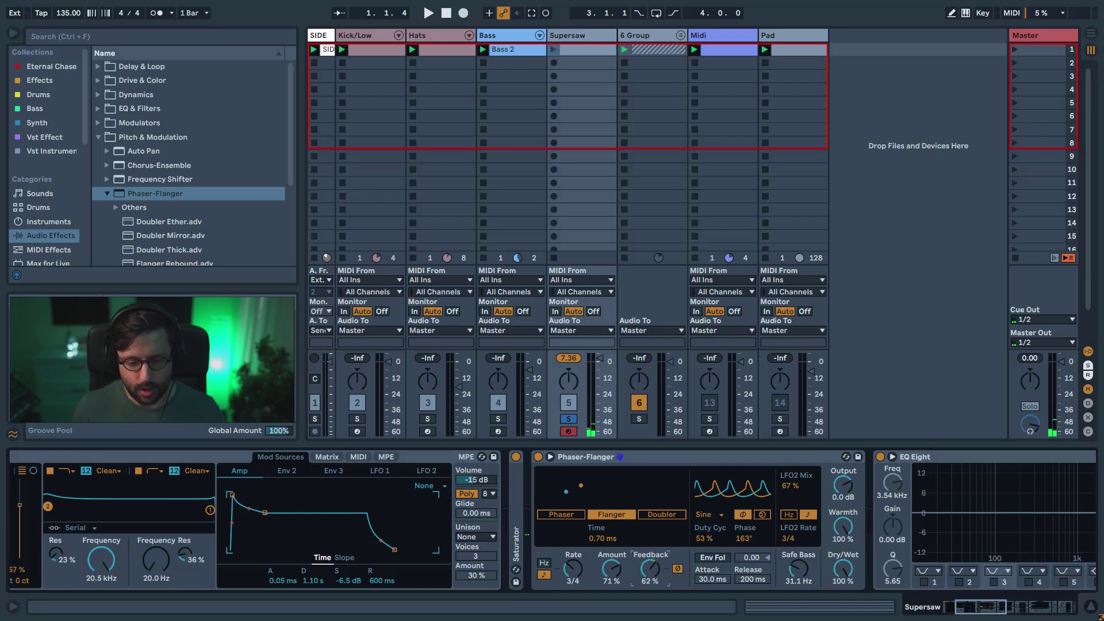
left_click(678, 569)
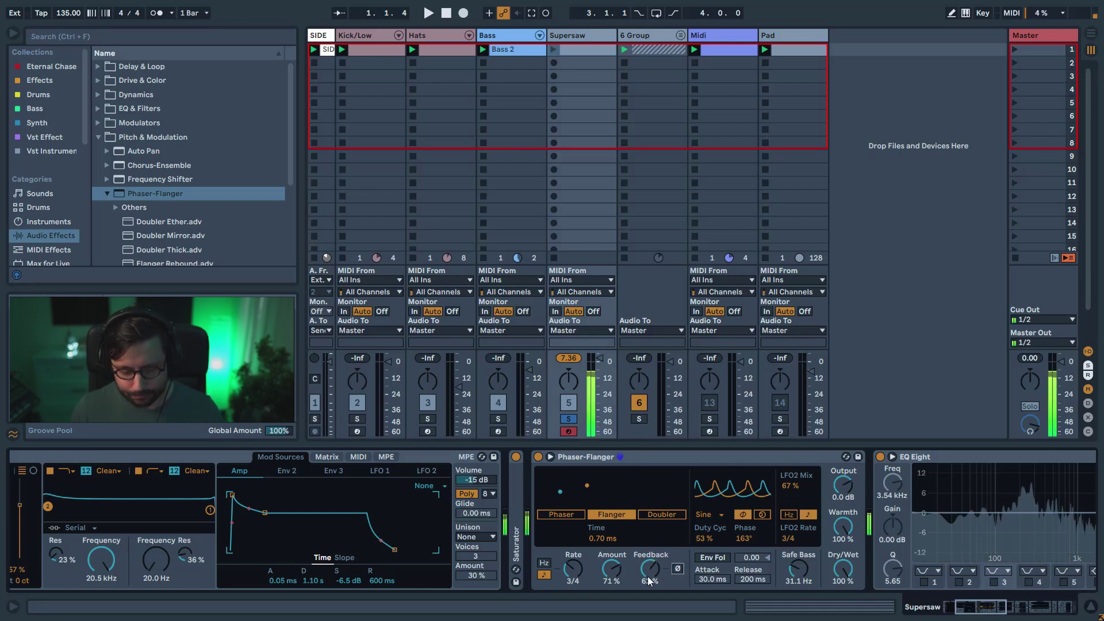
left_click_drag(613, 540, 613, 526)
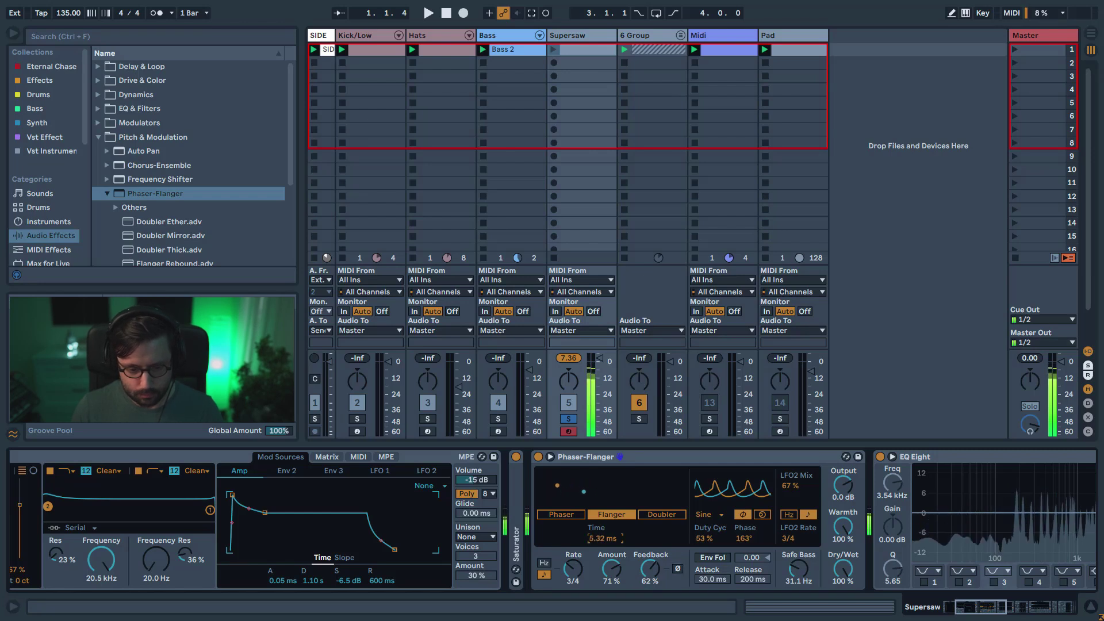
left_click_drag(613, 525, 613, 520)
- Set the flanger's Amount to 53 % and Rate to 2, and bring LFO2 Mix, Duty Cycle and Phase to zero
left_click_drag(611, 569, 573, 598)
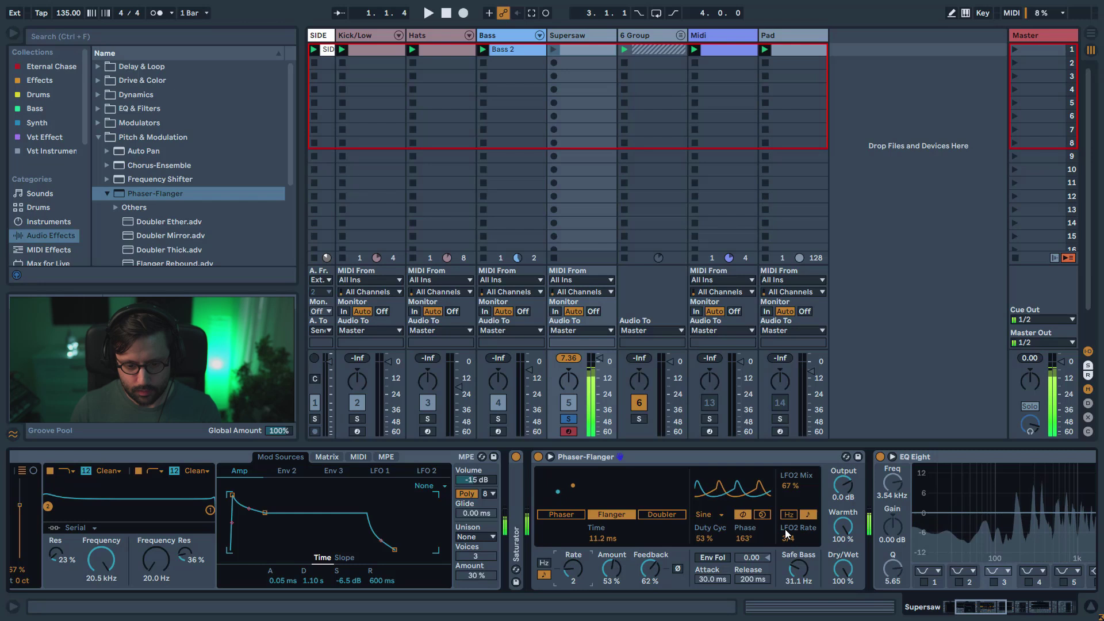
left_click_drag(789, 487, 789, 512)
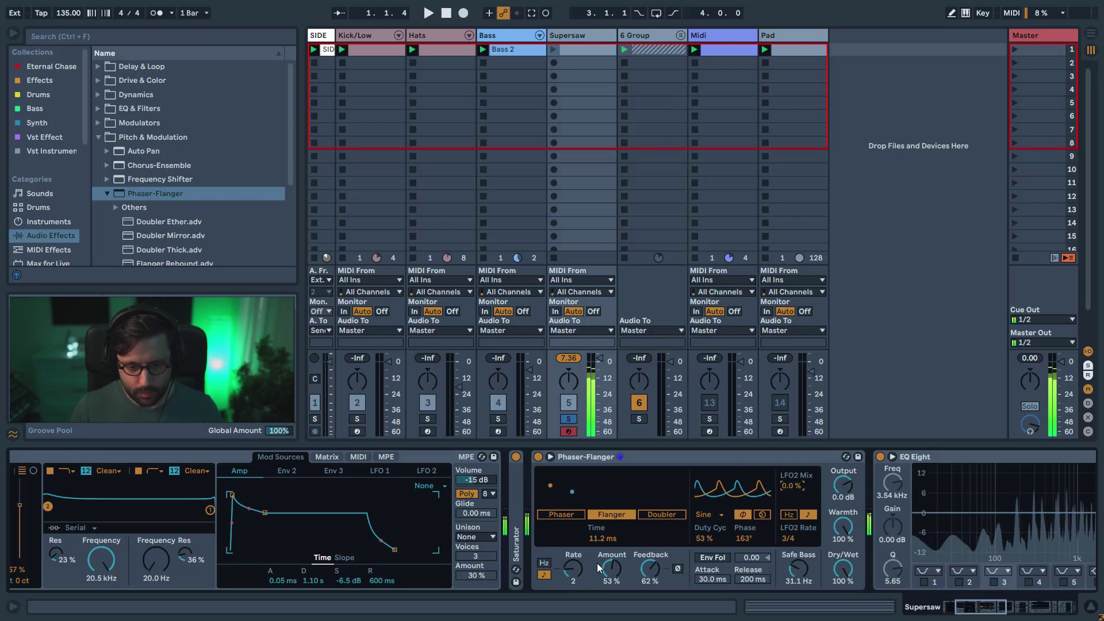
left_click_drag(705, 541, 739, 575)
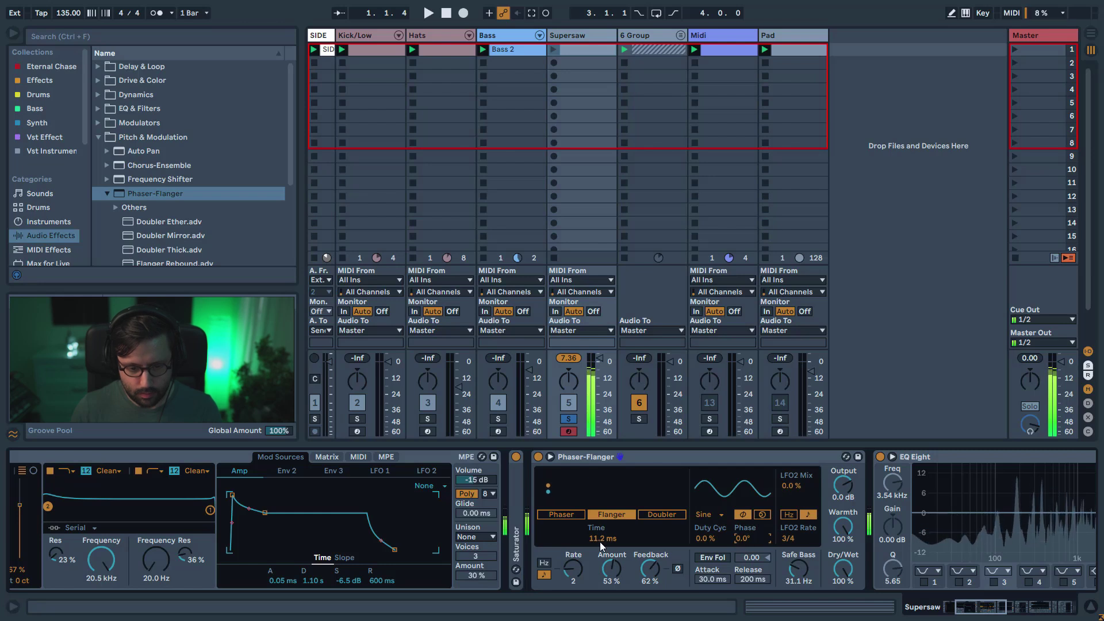
- Set the flanger's Feedback to 67 %, Rate to 3, Amount to 100 % and Time to 6.82 ms, and invert the feedback signal
left_click_drag(650, 568, 650, 561)
left_click_drag(572, 572, 596, 546)
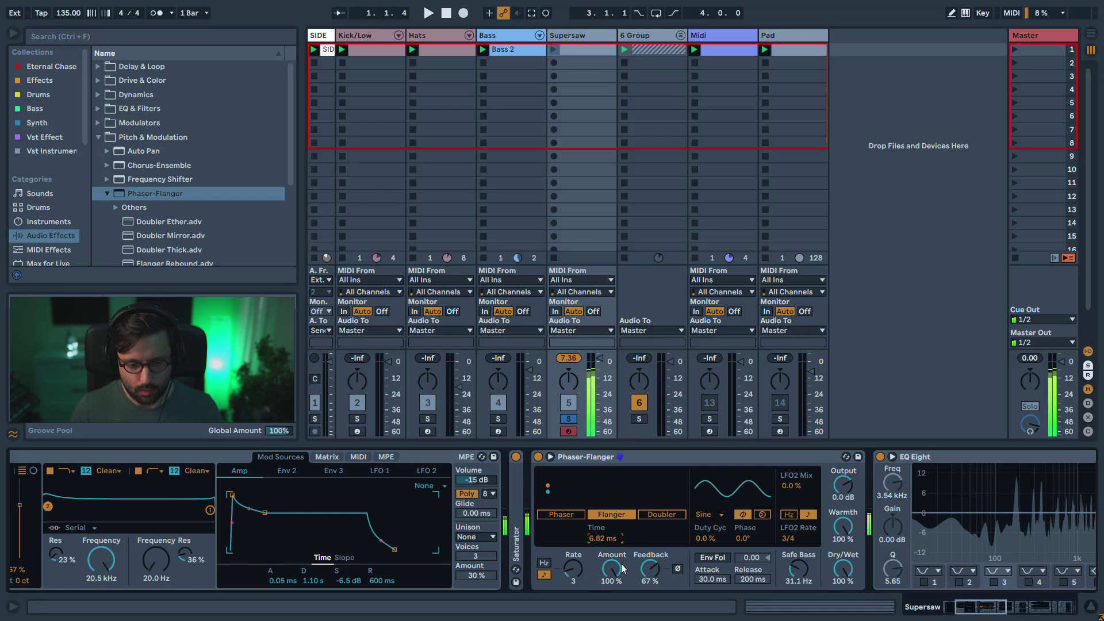
left_click(677, 568)
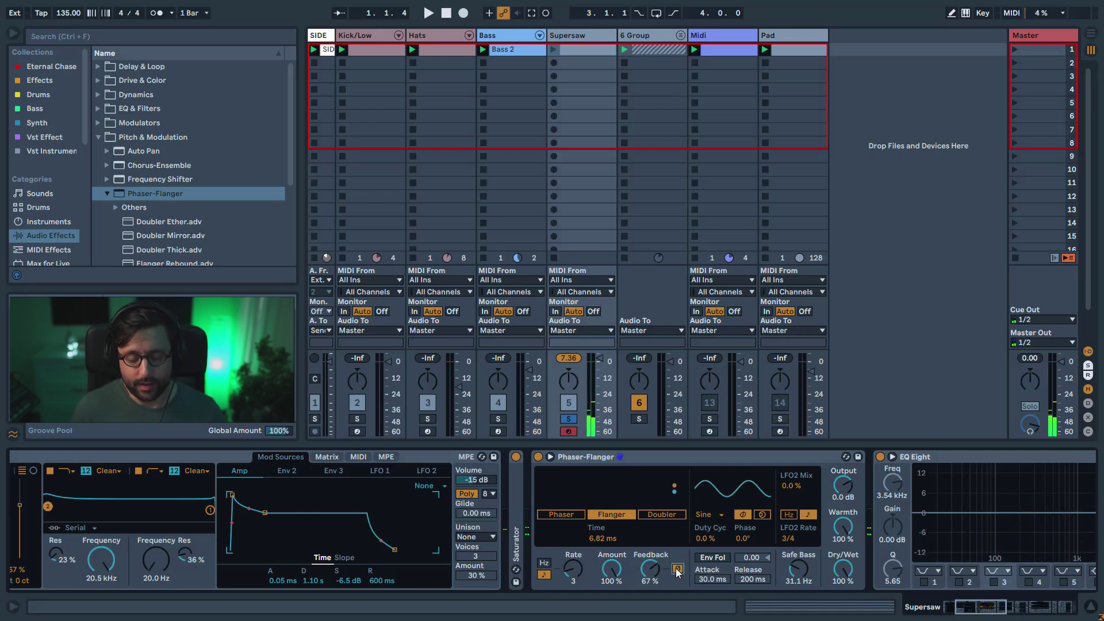
- Switch the Phaser-Flanger to Doubler mode and set its LFO Phase to 65° and Duty Cycle to 28 %
left_click(683, 515)
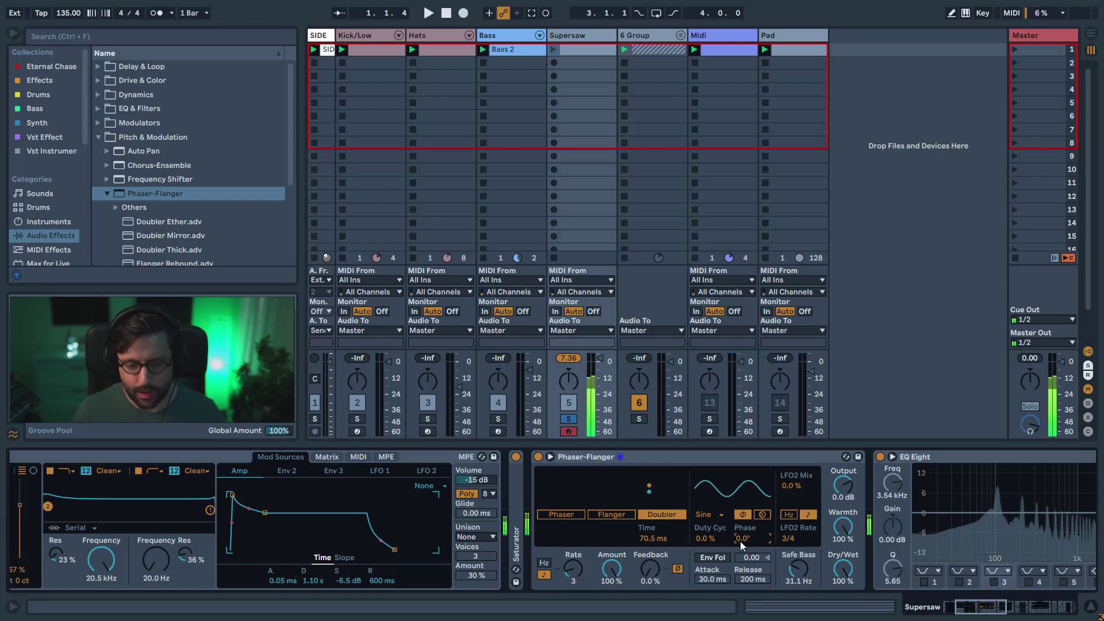
left_click_drag(739, 541, 740, 520)
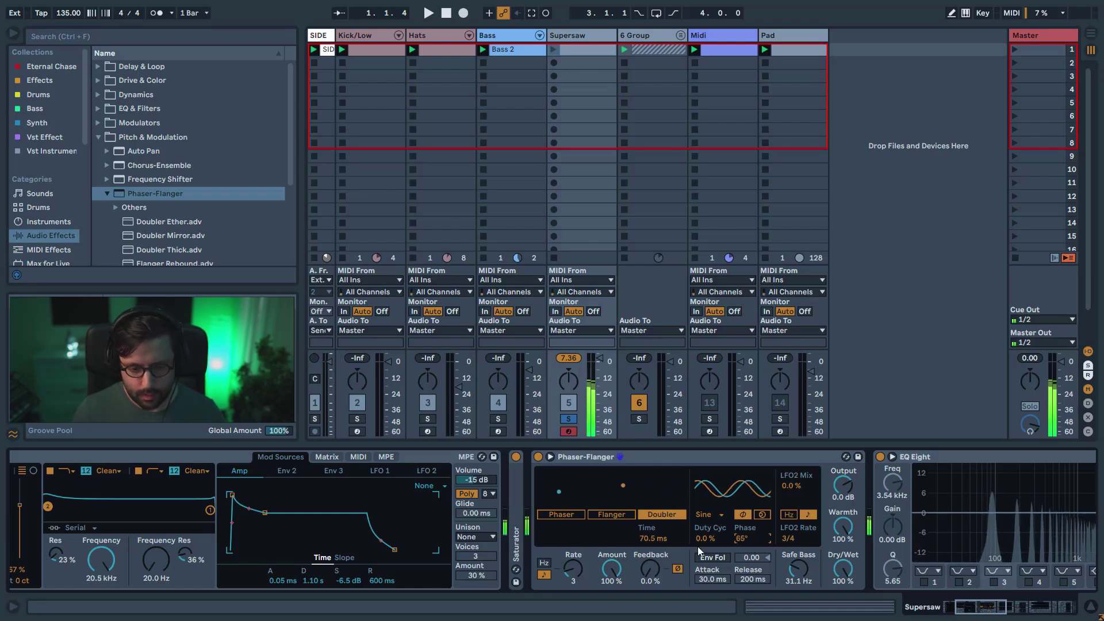
left_click_drag(713, 539, 712, 523)
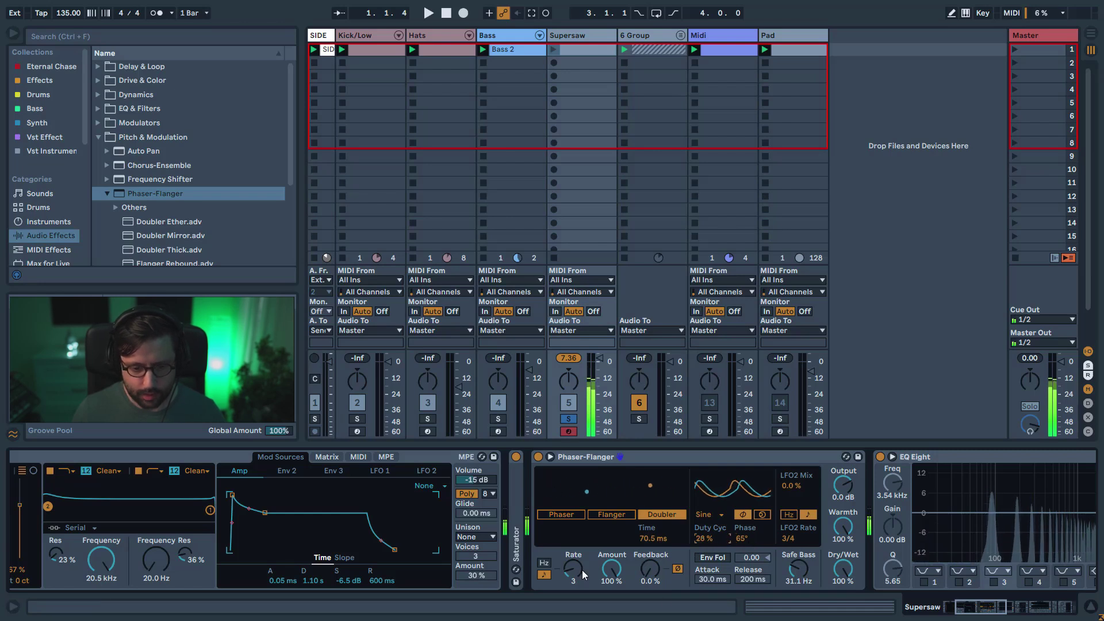
- Set the doubler's Feedback to 45 %, Time to 113 ms, Amount to 27 % and Dry/Wet to 63 %
left_click_drag(650, 572, 646, 541)
left_click_drag(651, 547, 651, 528)
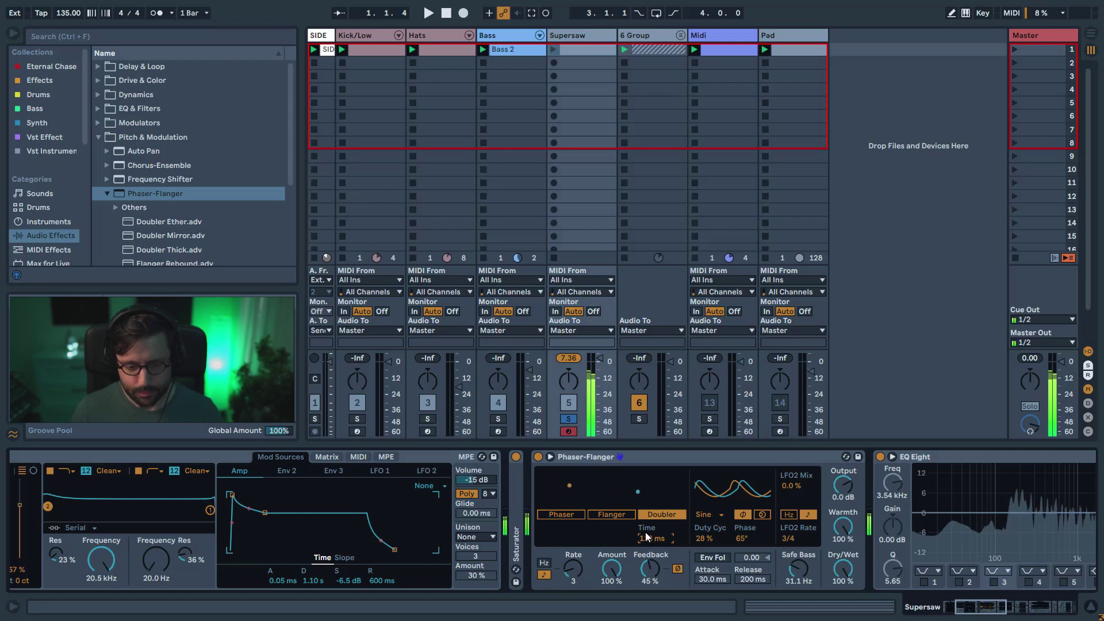
left_click_drag(611, 575, 611, 617)
left_click_drag(843, 569, 843, 580)
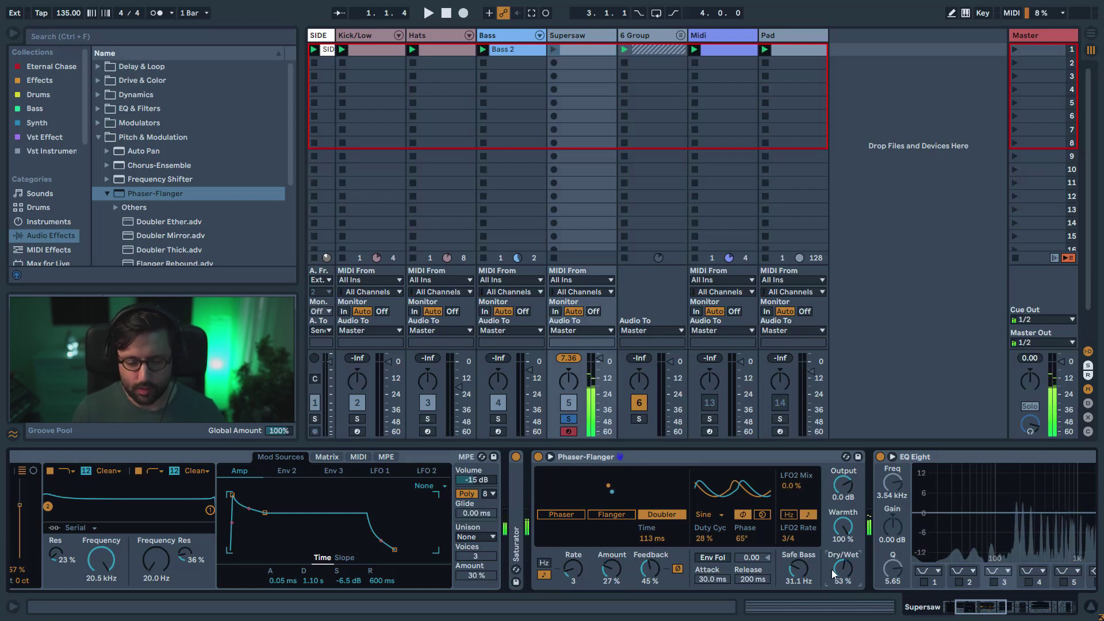
left_click_drag(843, 569, 841, 577)
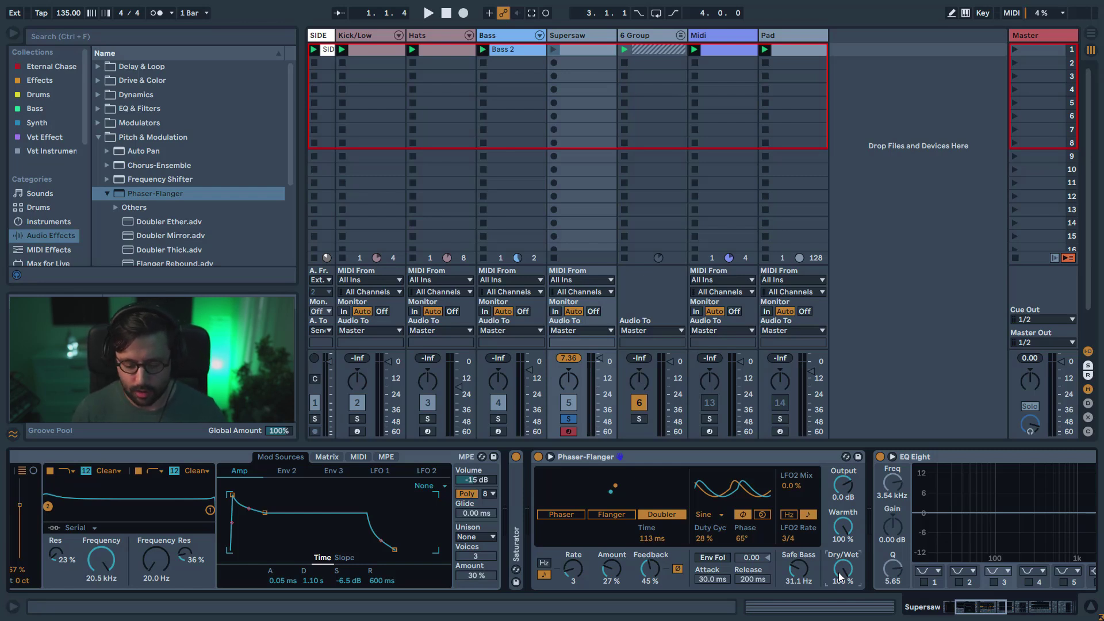
left_click_drag(839, 577, 839, 597)
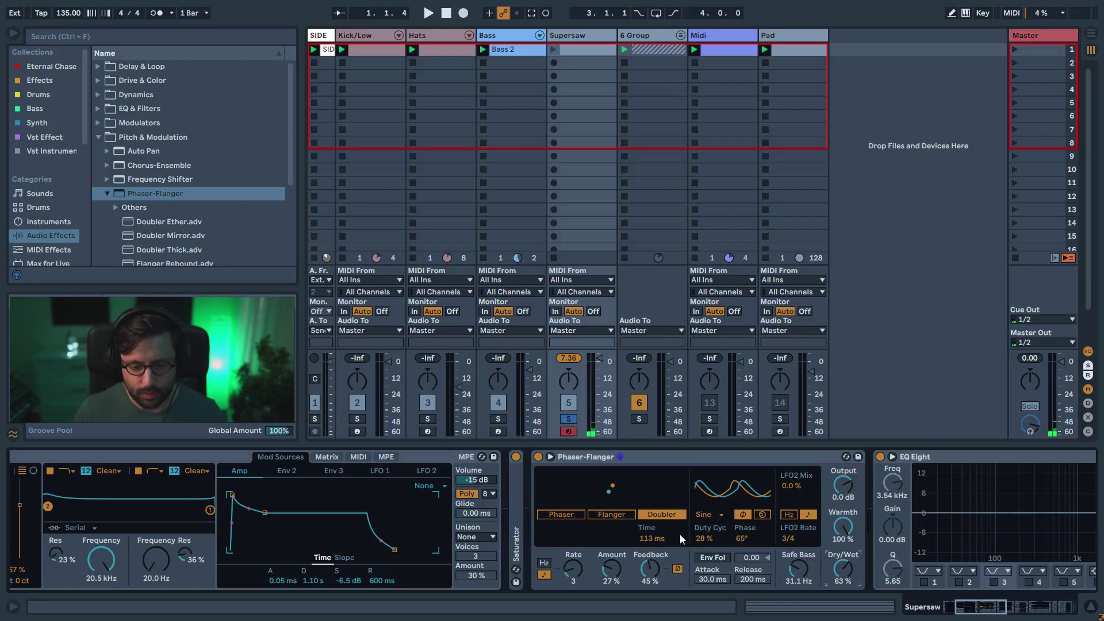
- Bring the doubler's Phase to 0° and set Time to 150 ms, Feedback to 75 % and Amount to 25 %
left_click_drag(750, 540, 750, 569)
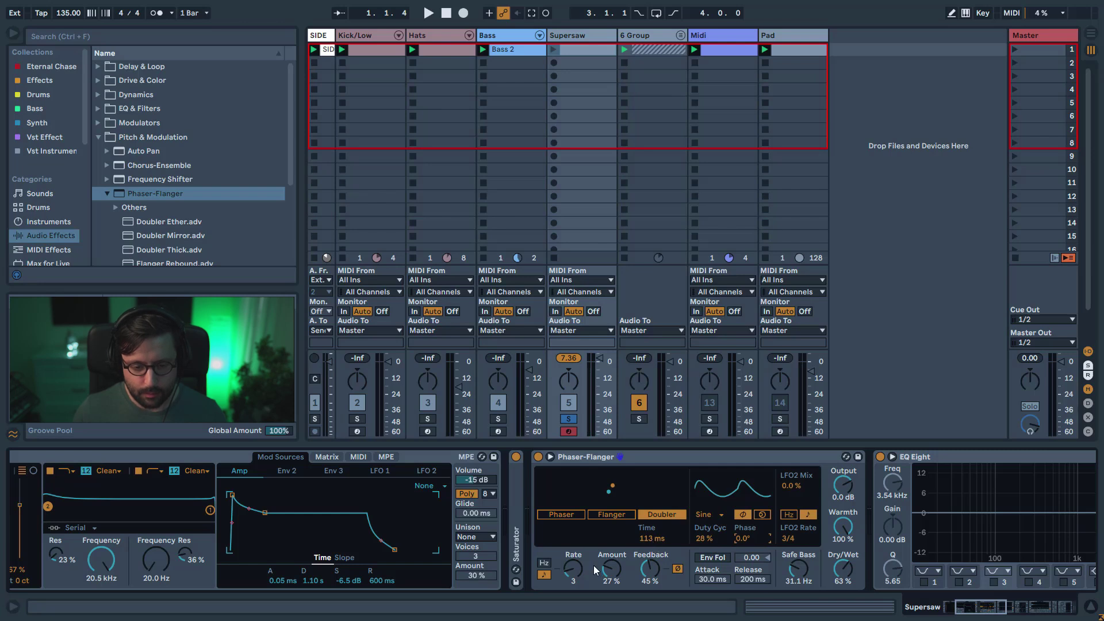
left_click_drag(614, 574, 614, 598)
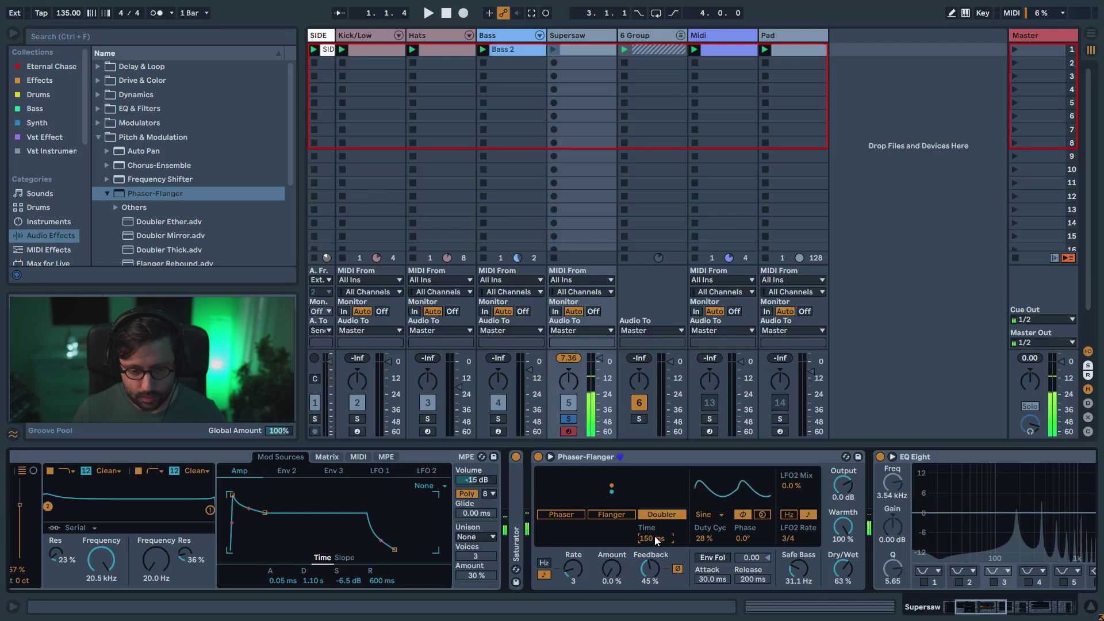
left_click_drag(648, 578, 648, 560)
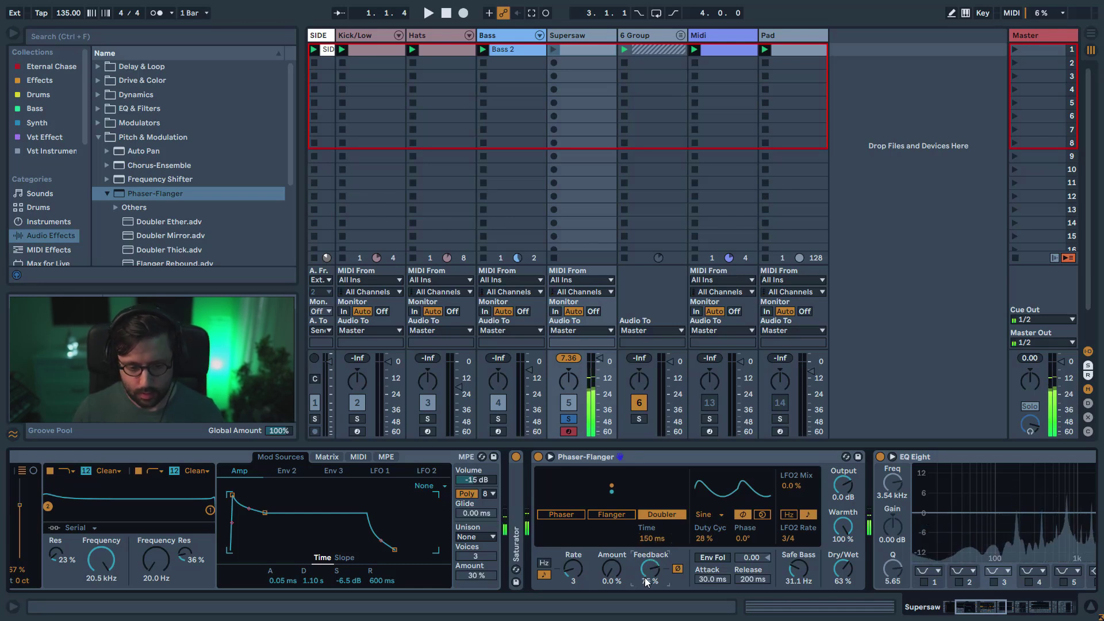
left_click_drag(611, 570, 608, 580)
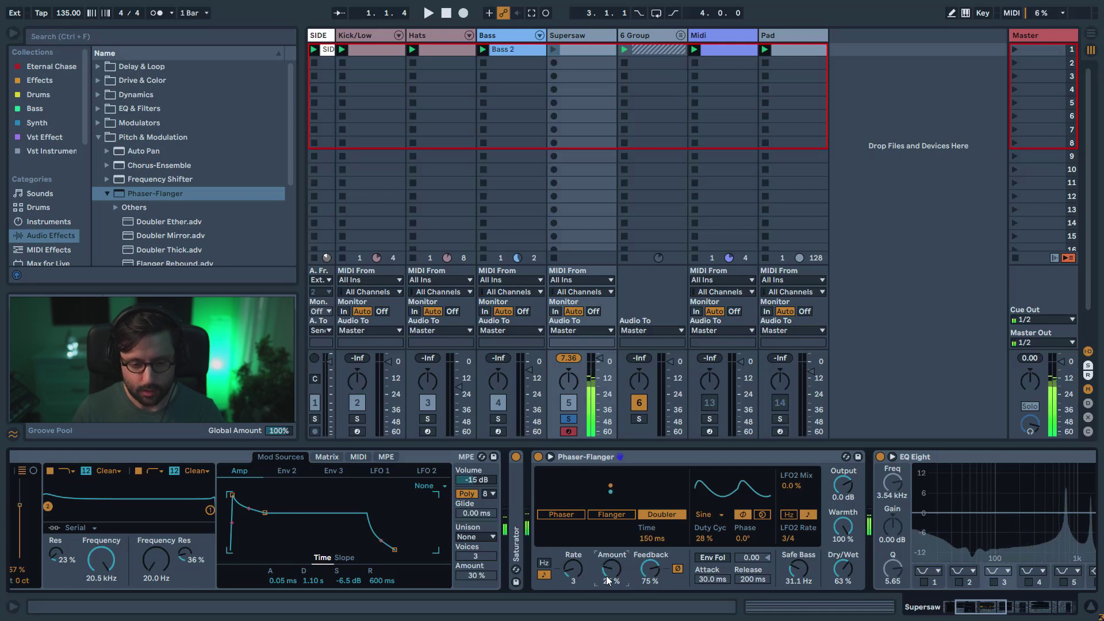
- Change the LFO waveform to Saw Up, with Duty Cycle at 0 % and Amount at 48 %
left_click(707, 514)
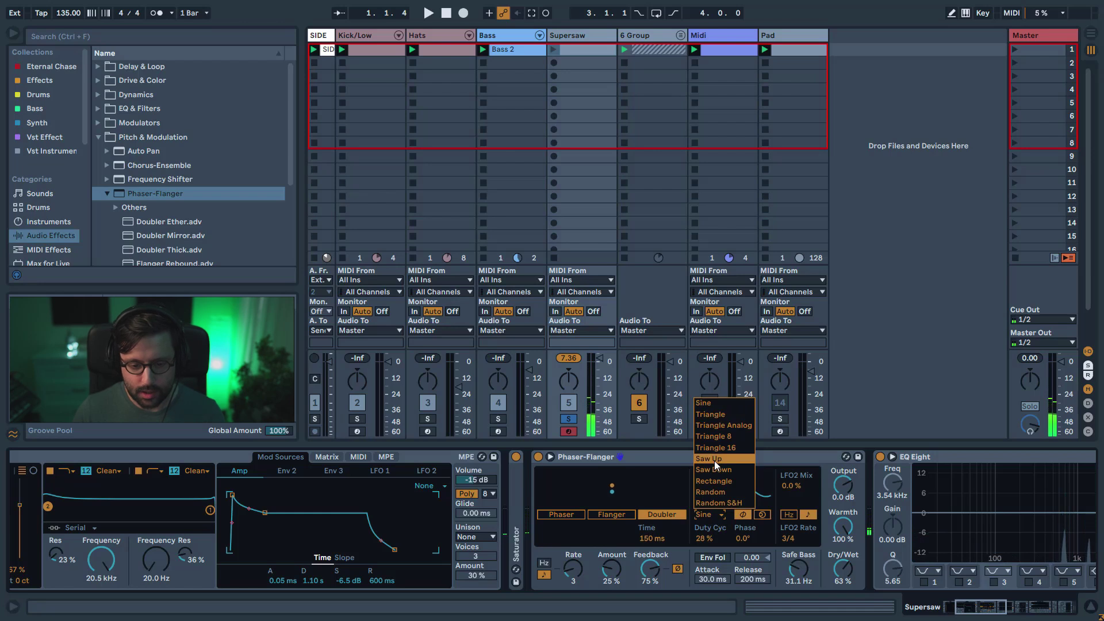
left_click(714, 460)
left_click_drag(706, 542, 704, 575)
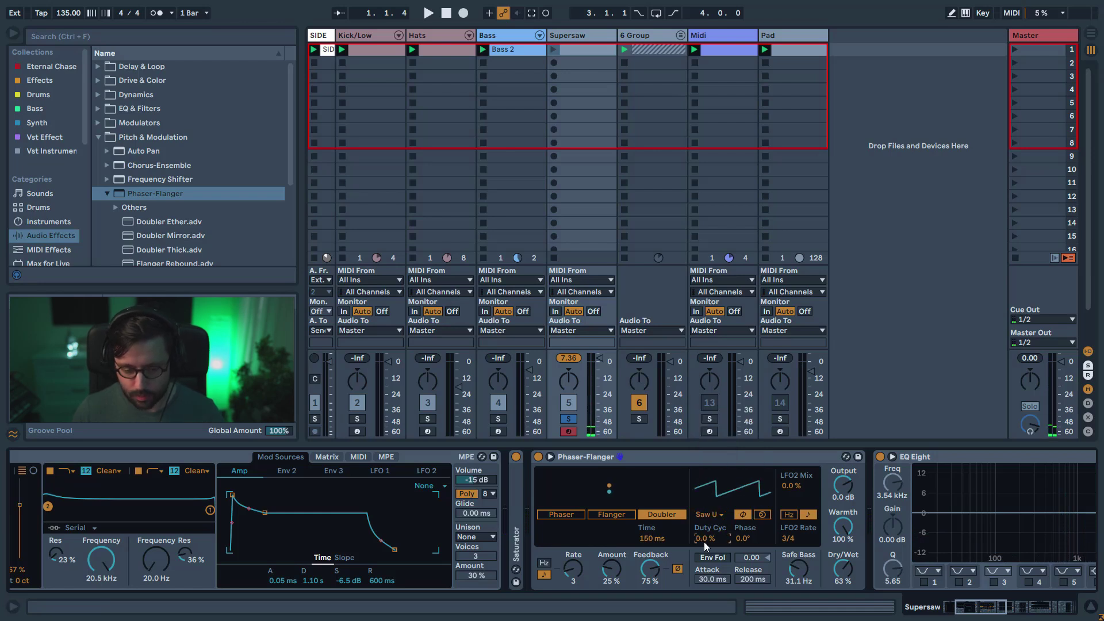
left_click_drag(611, 569, 611, 559)
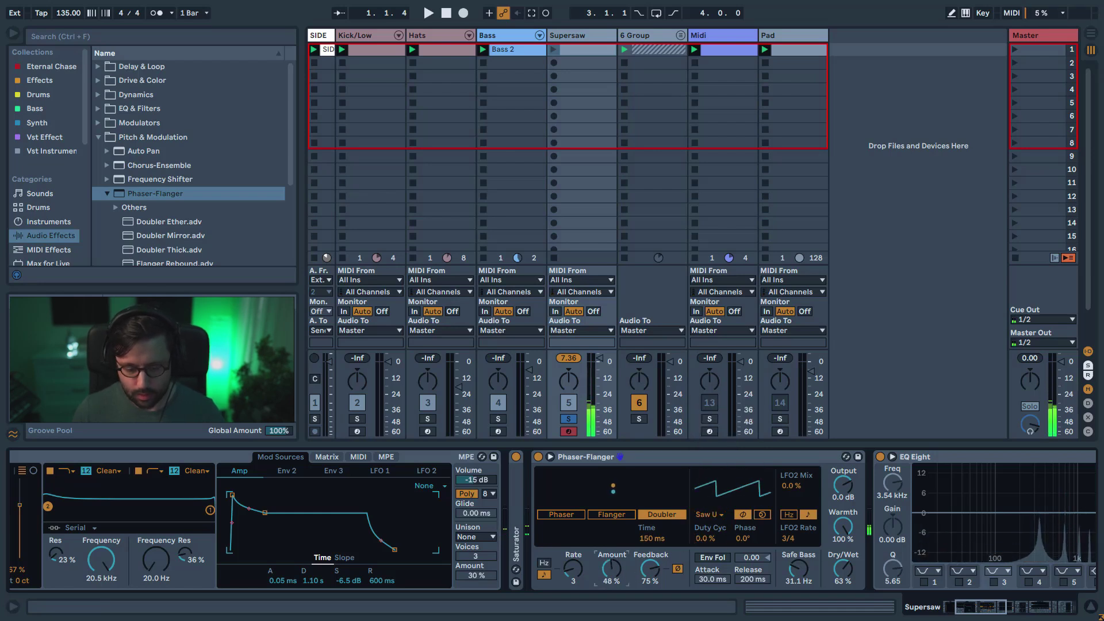
- Change the LFO waveform to Saw Down and raise Feedback to 89 % and LFO2 Mix to 31 %
left_click(711, 515)
left_click(720, 476)
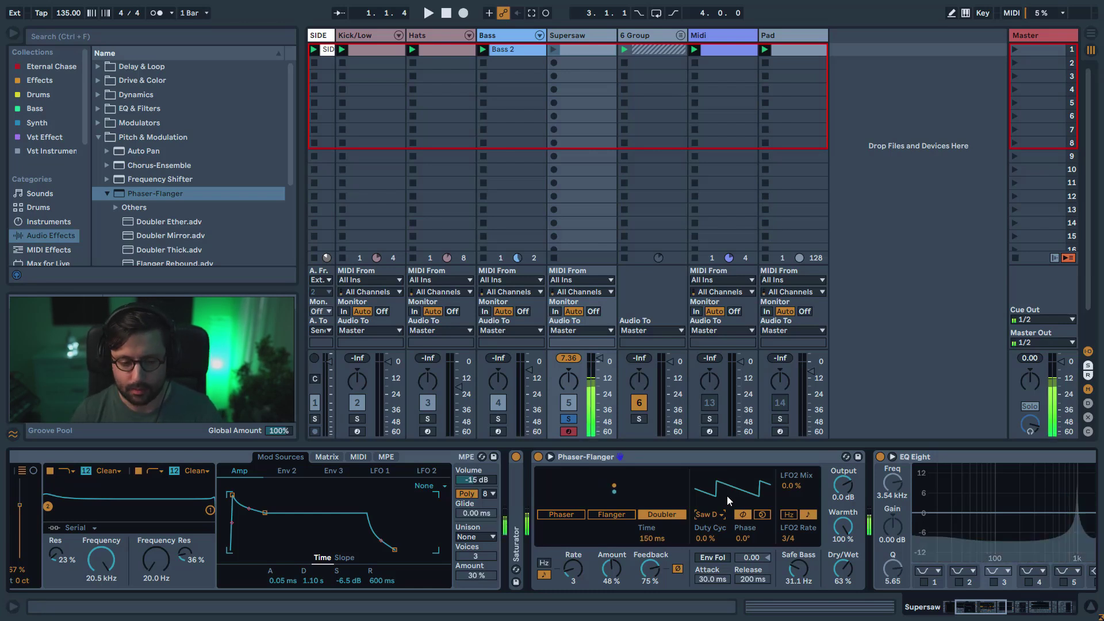
left_click_drag(648, 569, 648, 560)
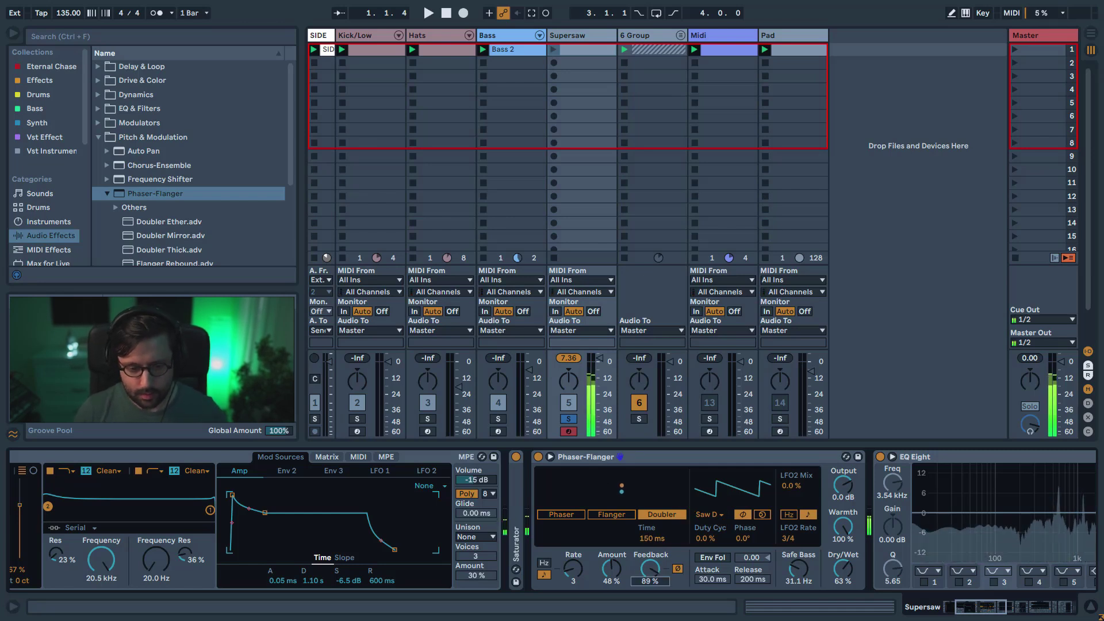
left_click(791, 486)
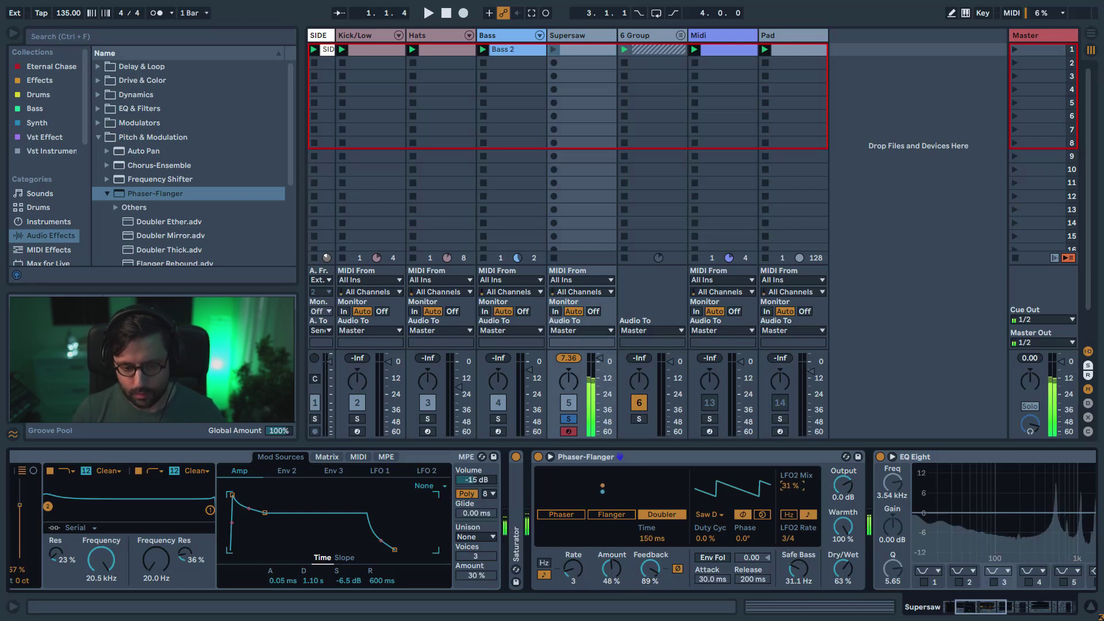
- Try the Triangle Analog LFO waveform, switch to Triangle 8 and set the Rate to 1
left_click(709, 513)
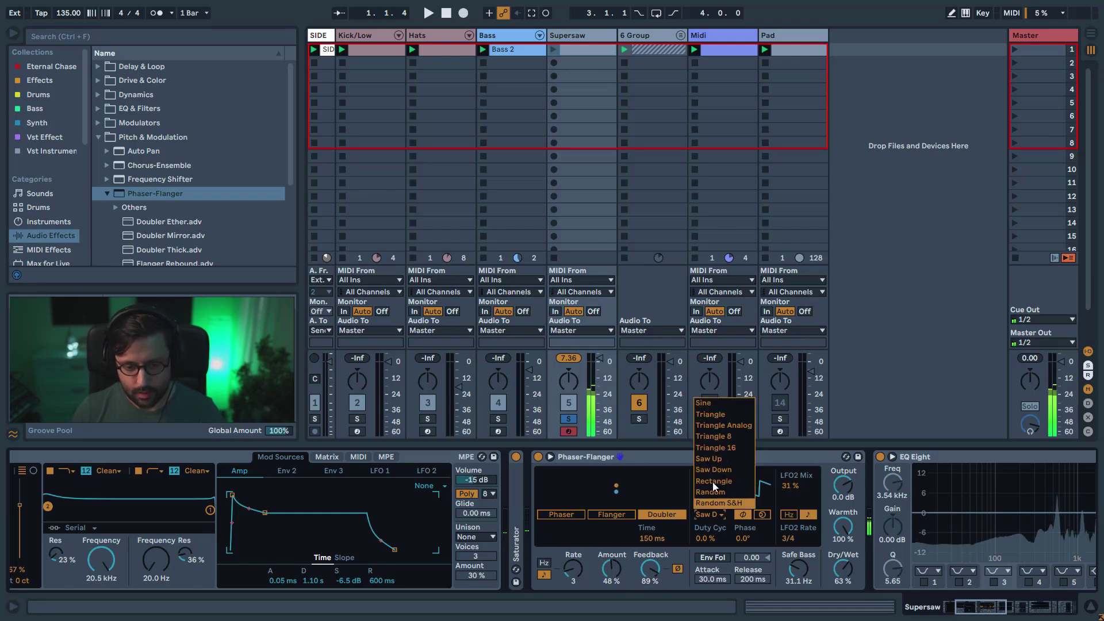
left_click(720, 428)
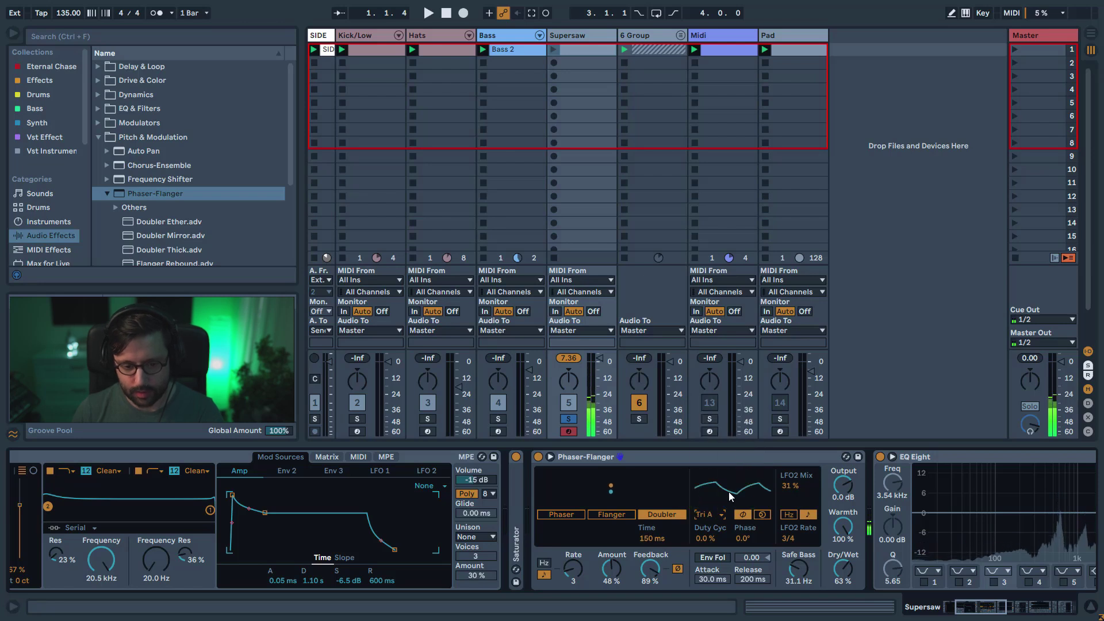
left_click(708, 513)
left_click(719, 436)
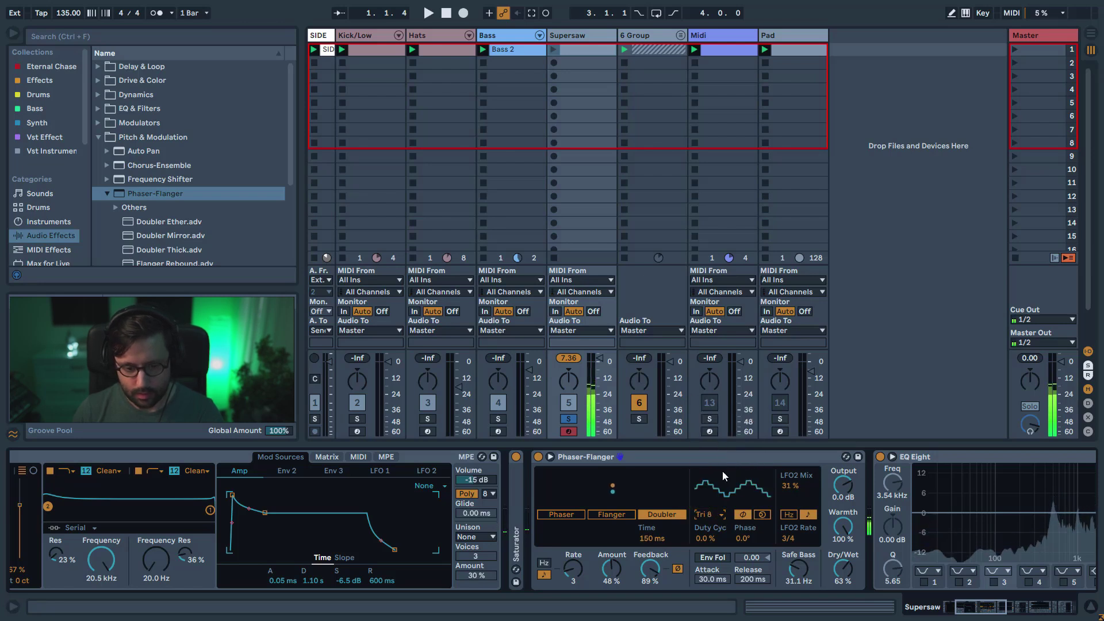
mouse_move(584, 578)
left_mouse_down()
mouse_move(584, 592)
mouse_move(581, 570)
left_mouse_up()
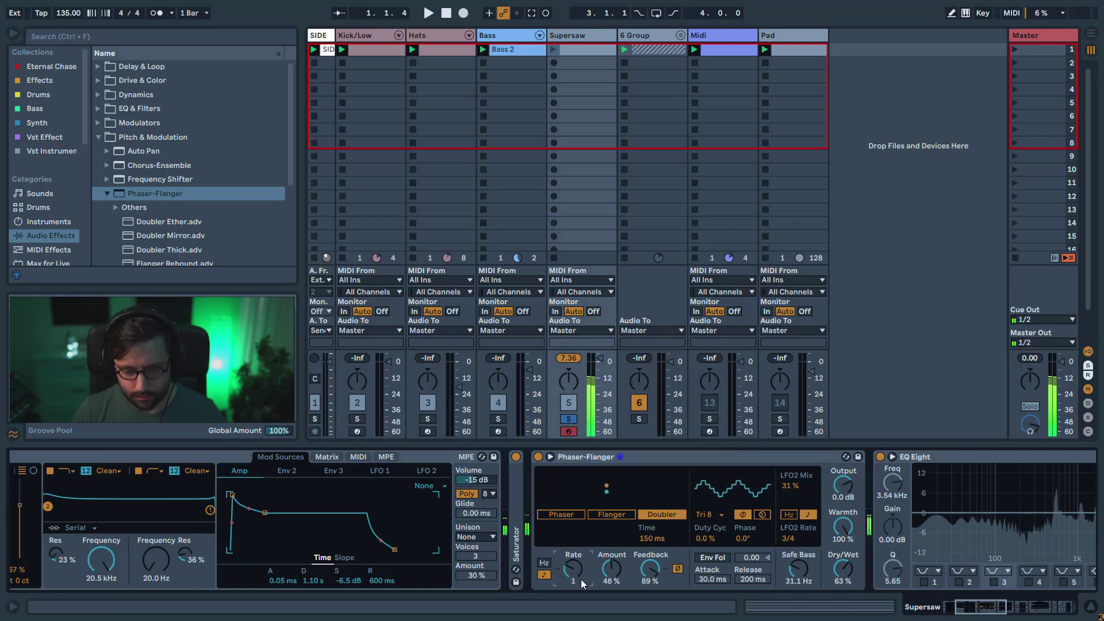
- Set the doubler's Time to 73.9 ms, run the LFO in Hz at 11.5 Hz with Amount 62 %, and choose the Sine waveform
left_click_drag(651, 539, 584, 541)
left_click(543, 562)
left_click(715, 511)
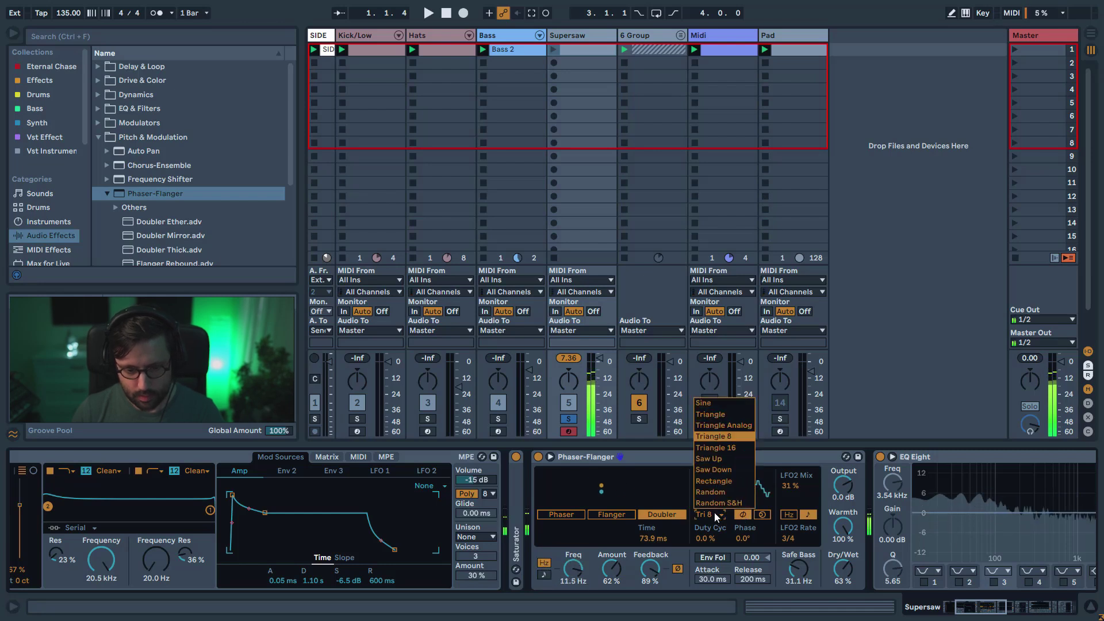
left_click(722, 402)
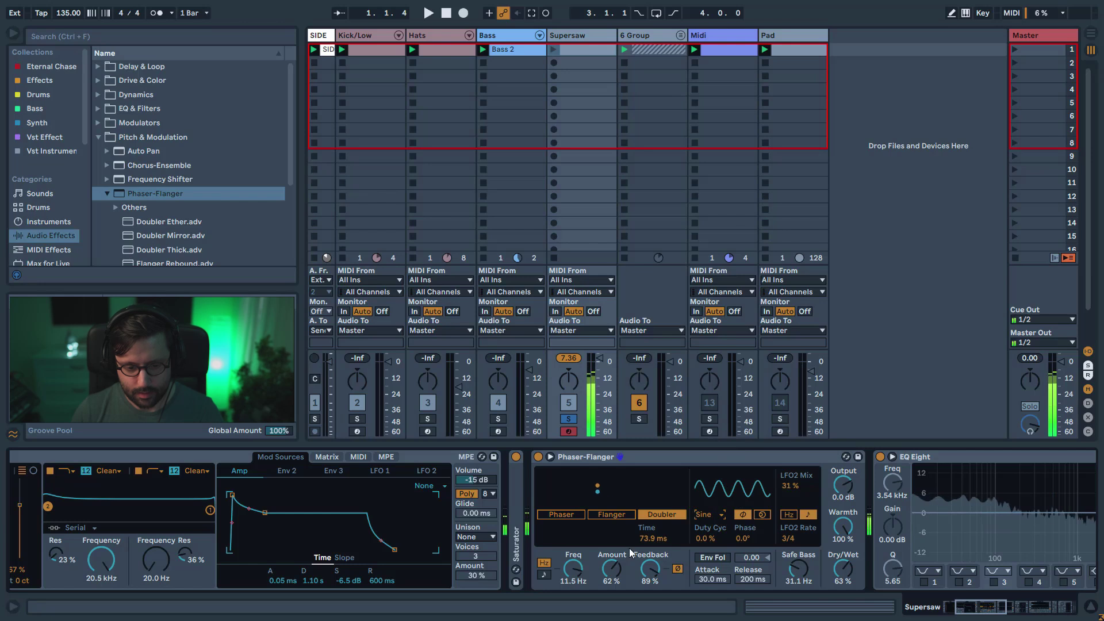
- Raise the doubler's Amount and Dry/Wet to 100 % and lower the LFO frequency to 0.94 Hz
left_click_drag(612, 569, 612, 543)
left_click_drag(843, 570, 843, 546)
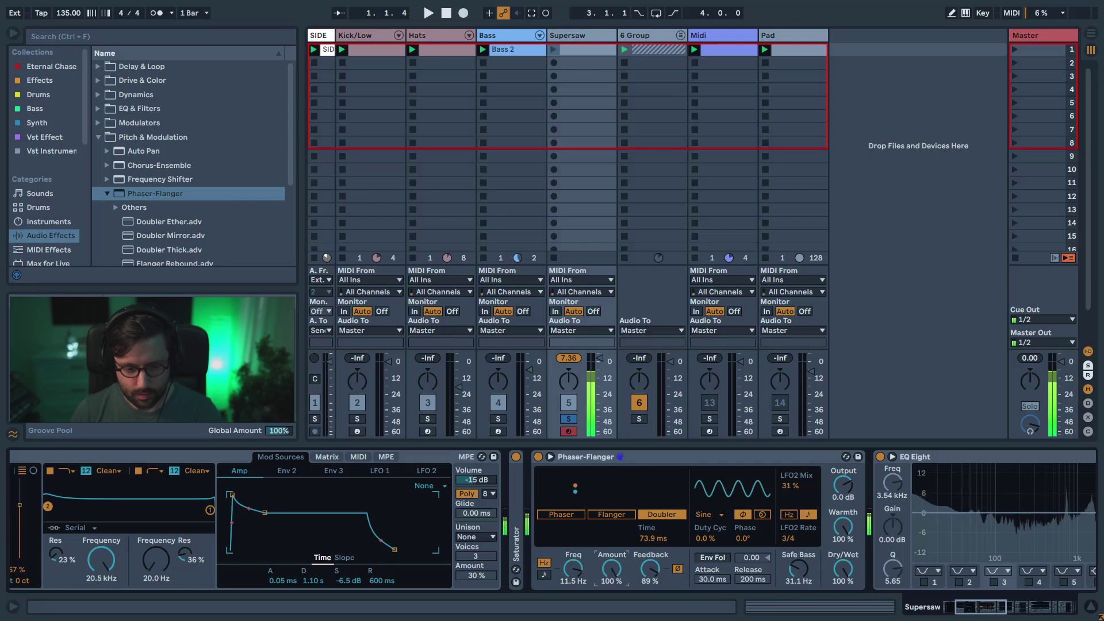
mouse_move(573, 569)
left_mouse_down()
mouse_move(573, 595)
mouse_move(573, 558)
mouse_move(571, 568)
left_mouse_up()
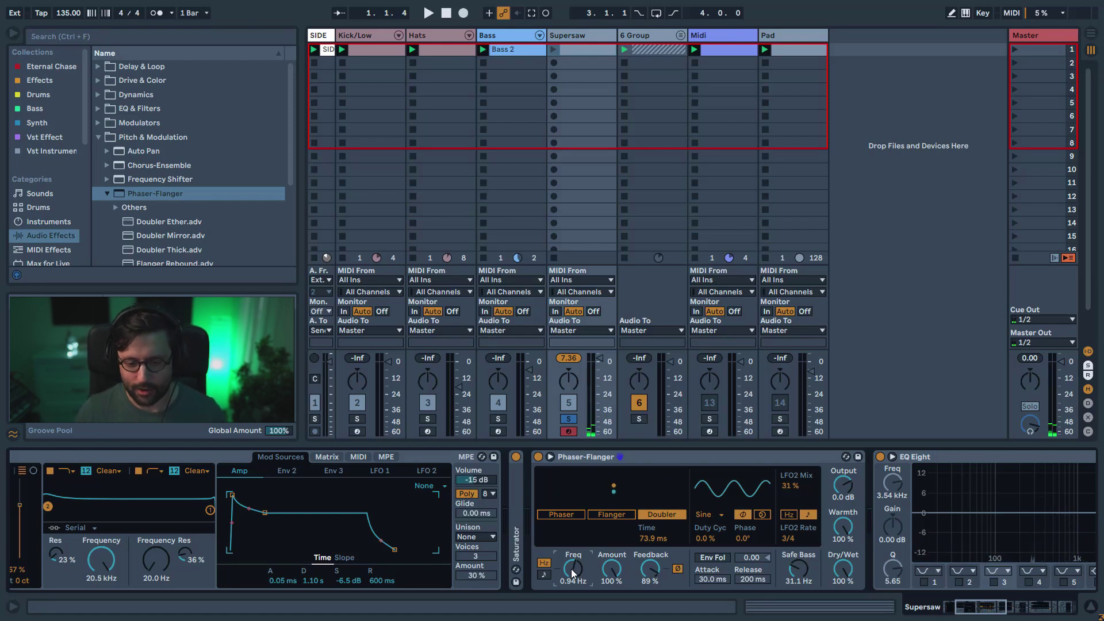
- Unfold the 6 Group, select and solo its Resonator track, and start playback
left_click(680, 35)
left_click(709, 37)
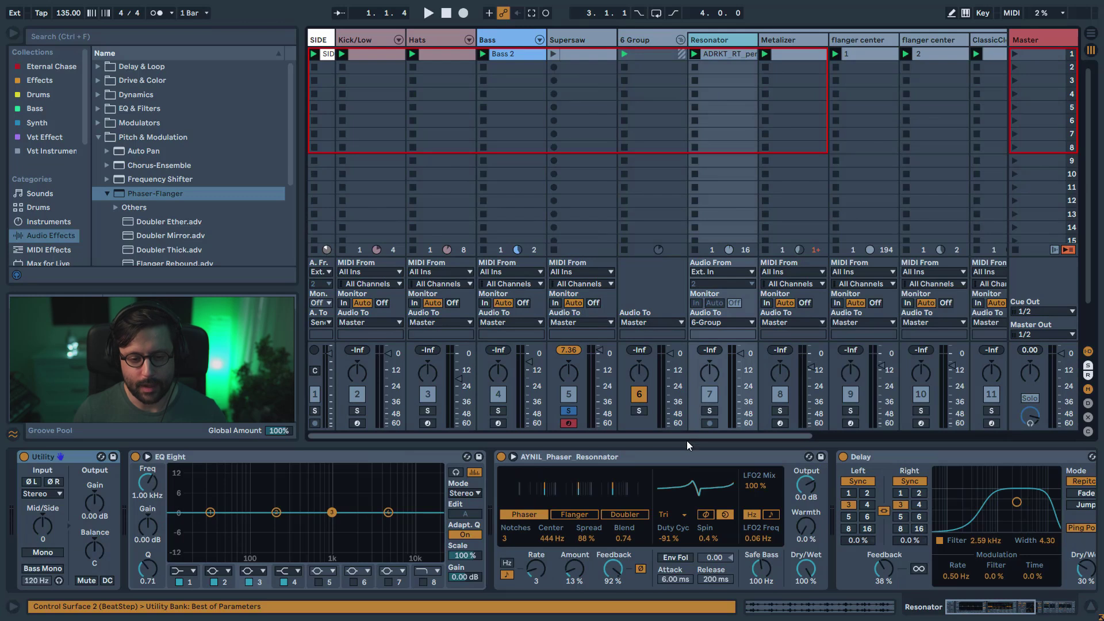
left_click(709, 410)
key("space")
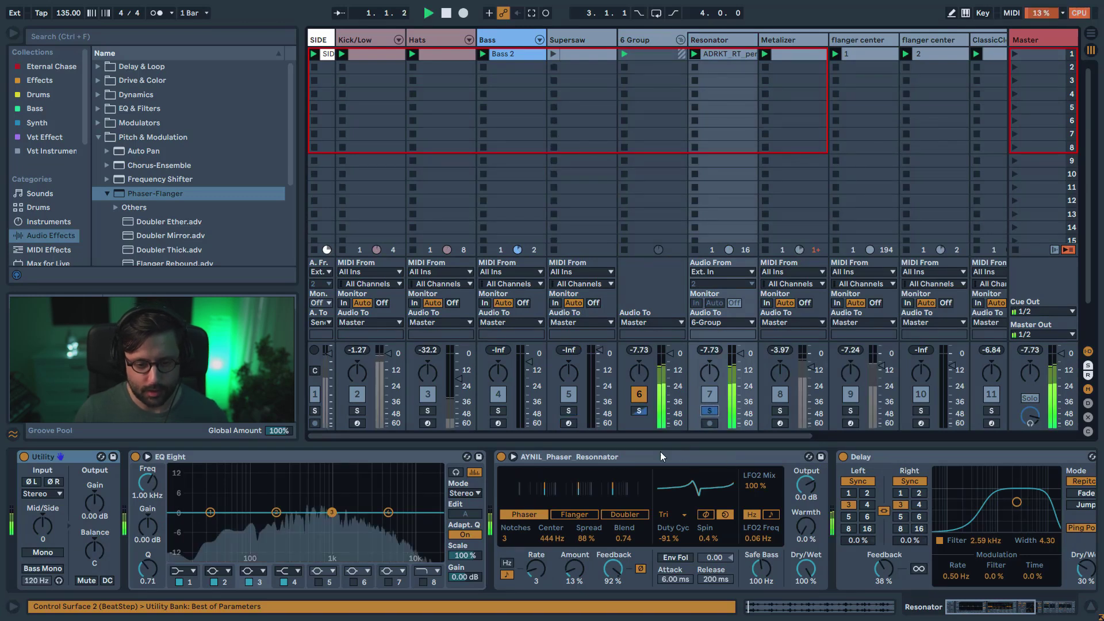
- Compare the Resonator track with the AYNIL Phaser Resonnator device bypassed and active during playback
left_click(501, 456)
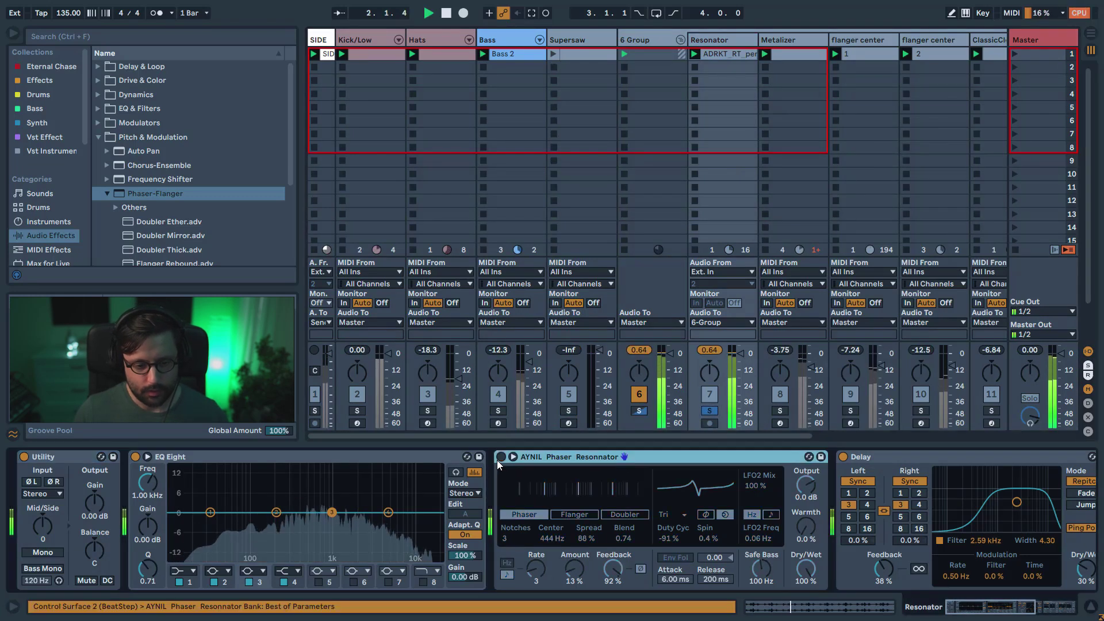
key("space")
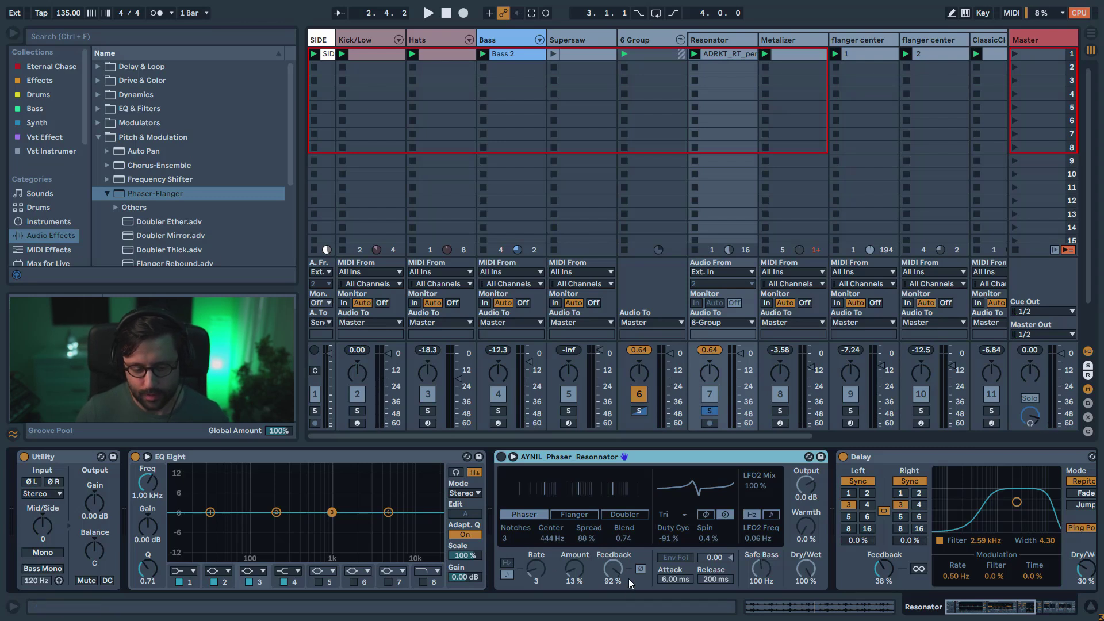
left_click(500, 457)
key("space")
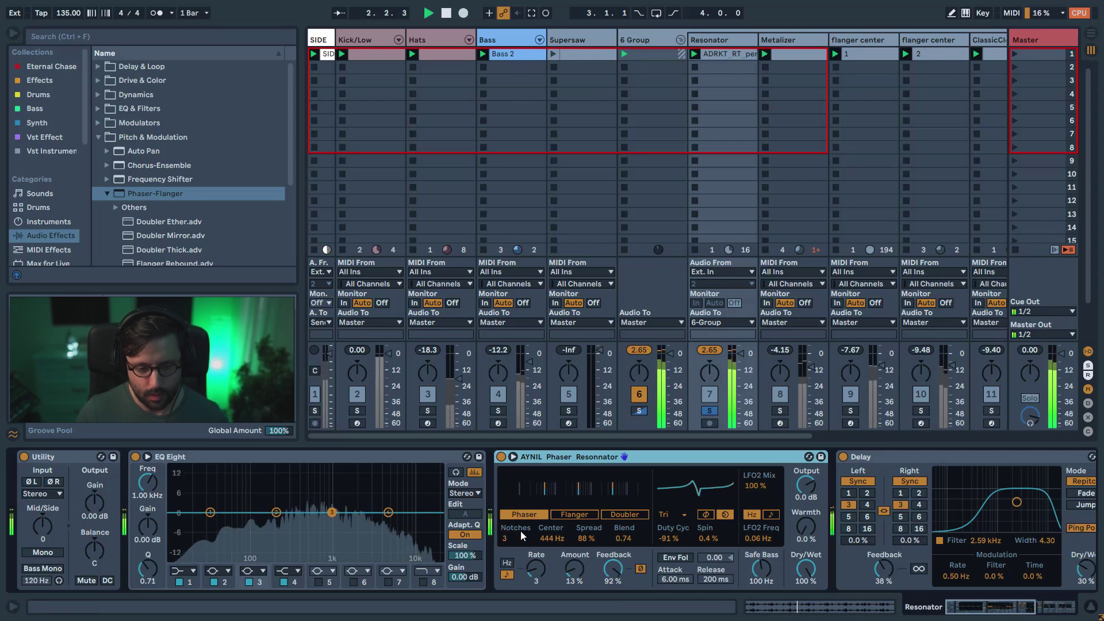
left_click(501, 458)
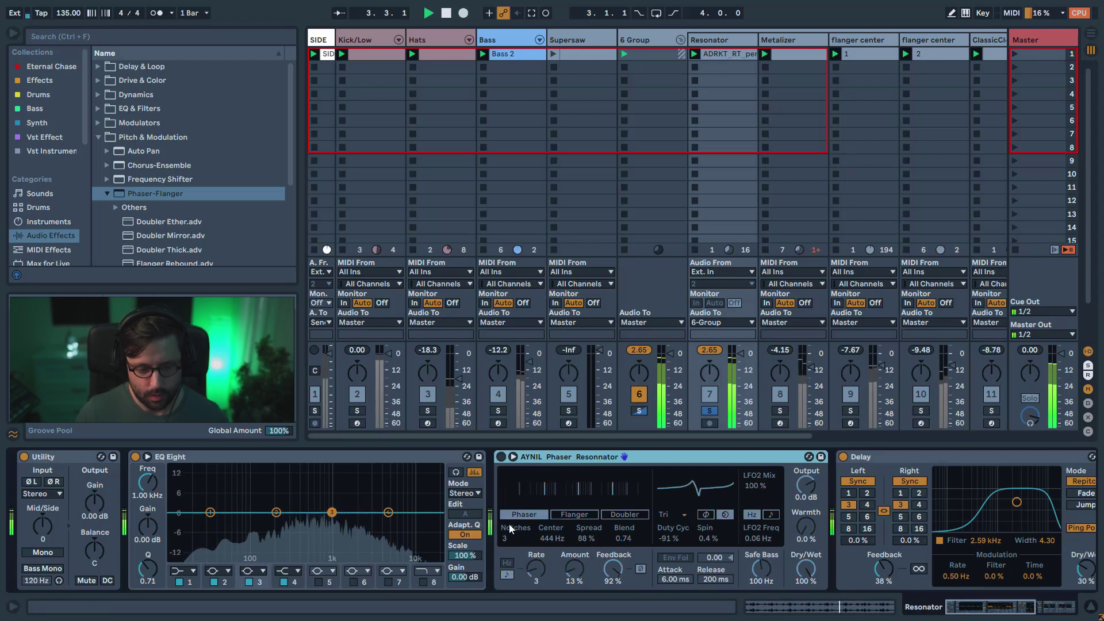
left_click(501, 457)
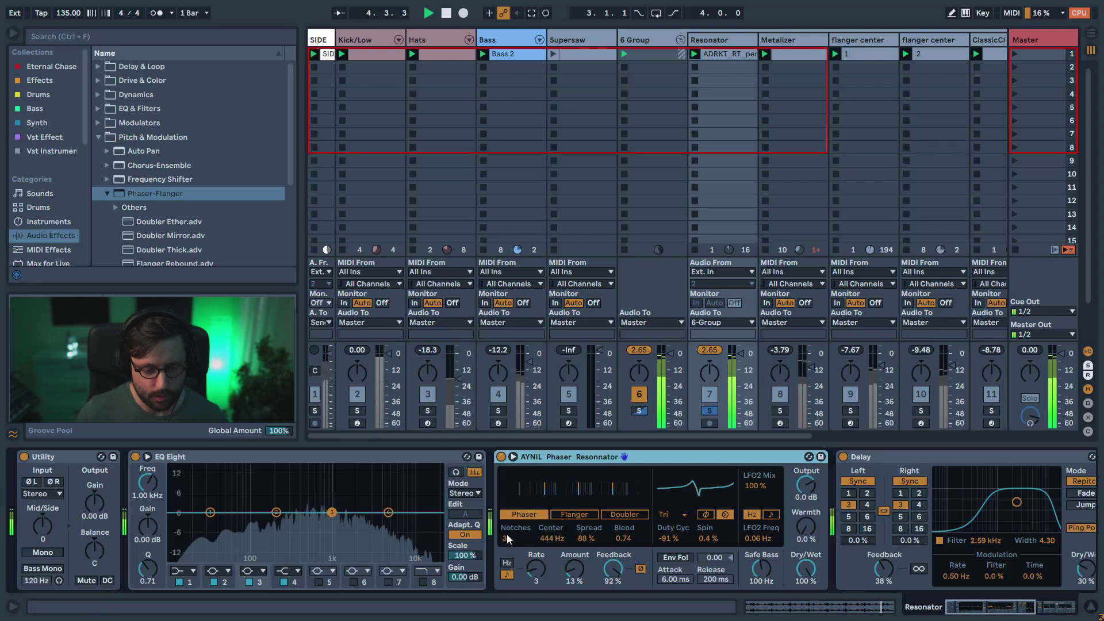
- Set the Phaser Resonnator's Notches to 12, Amount to 48 % and Rate to 1/4, and stop playback
left_click_drag(515, 538, 515, 504)
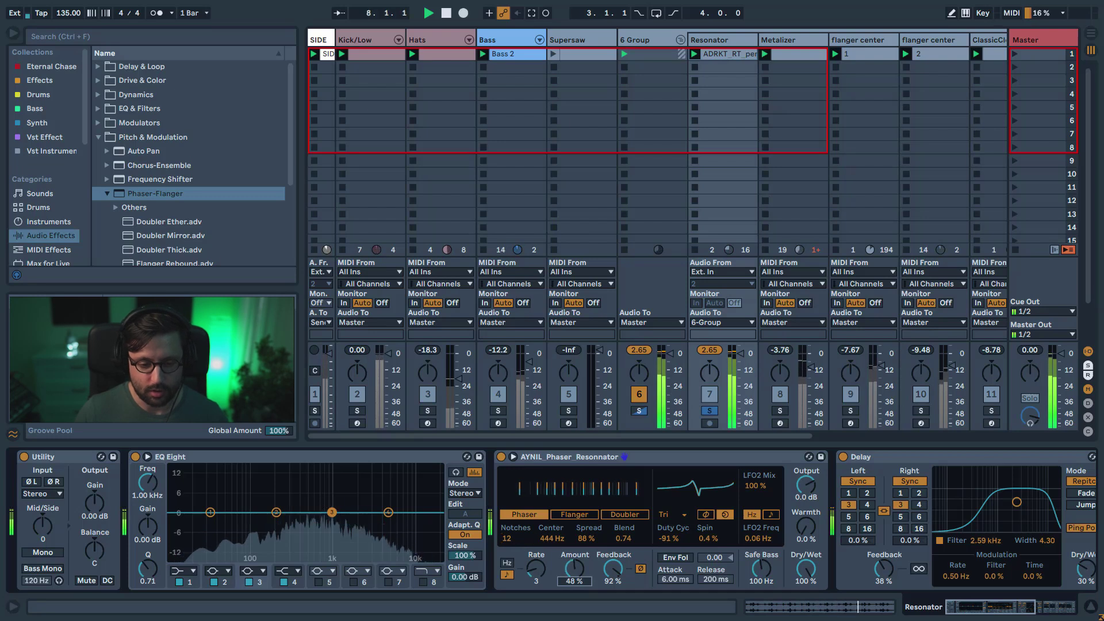
left_click_drag(536, 568, 535, 542)
key("space")
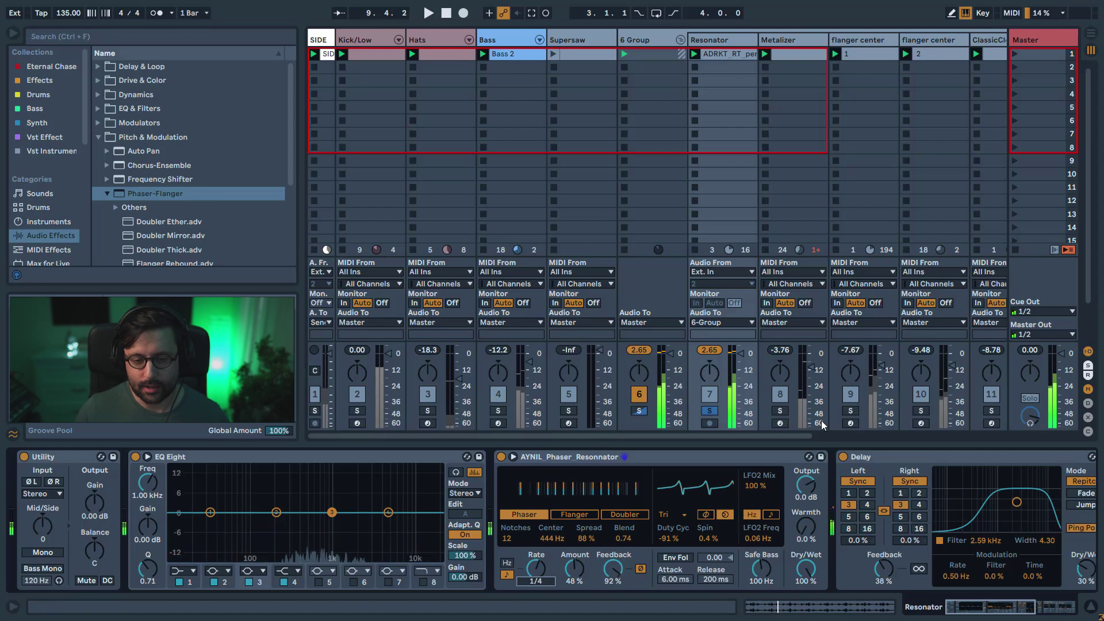
- Select and solo the Metalizer track, bring its AYNIL Phaser Metalizer device into view, and play the project briefly before stopping
left_click(787, 43)
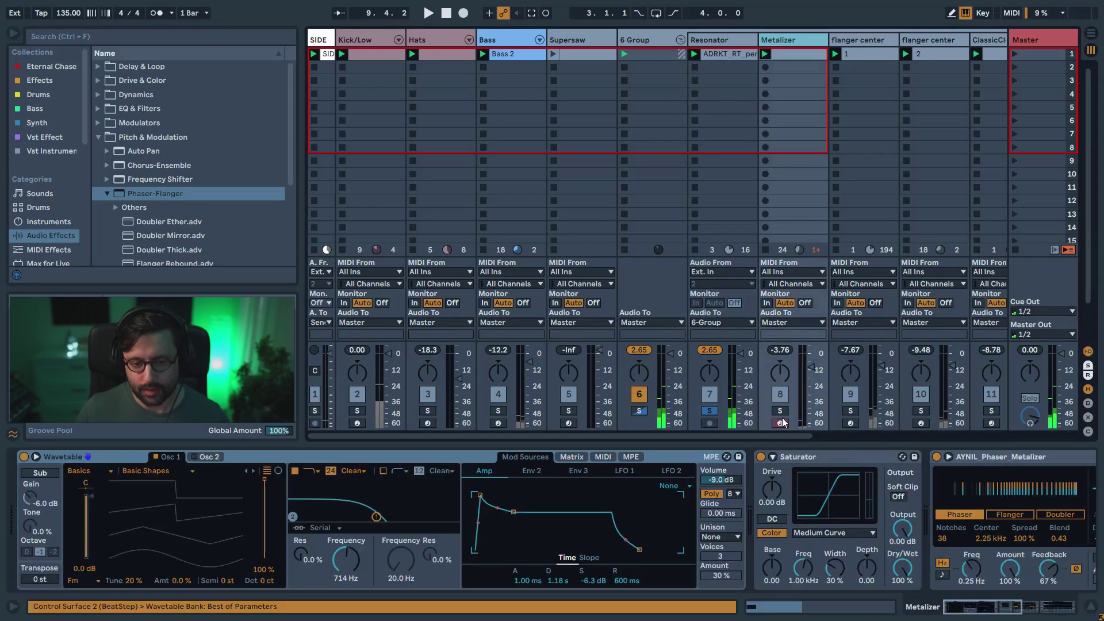
left_click_drag(967, 605, 993, 606)
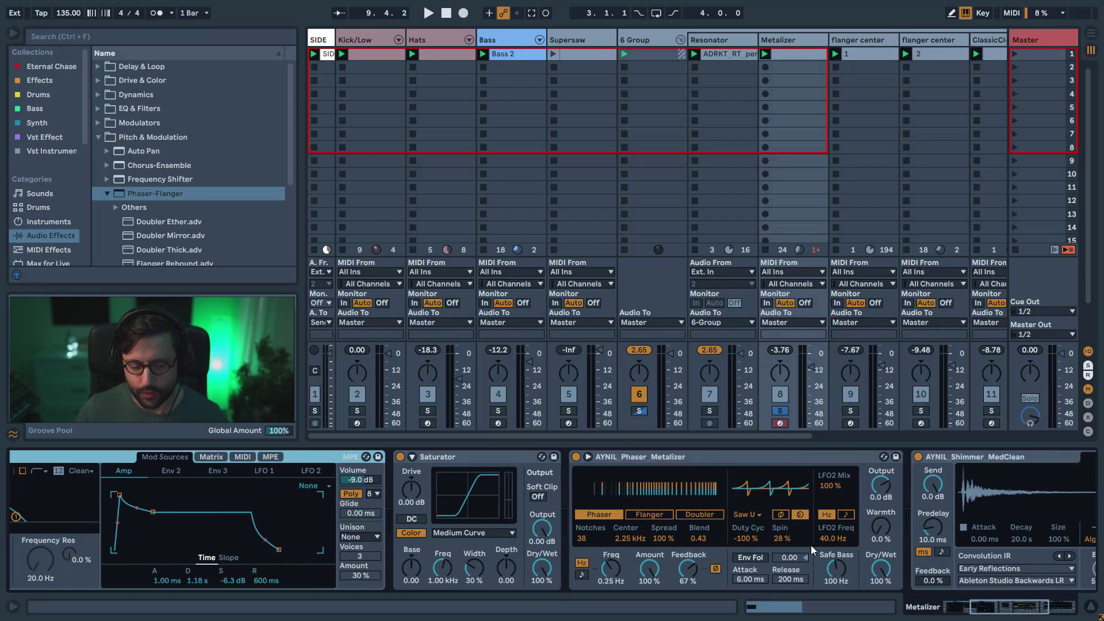
key("space")
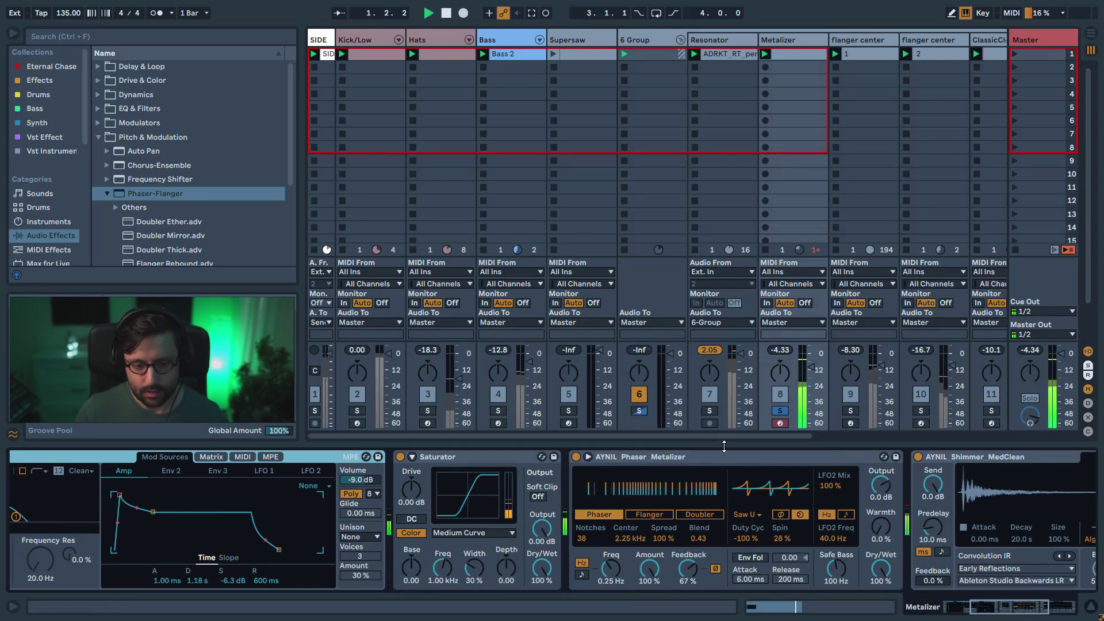
key("space")
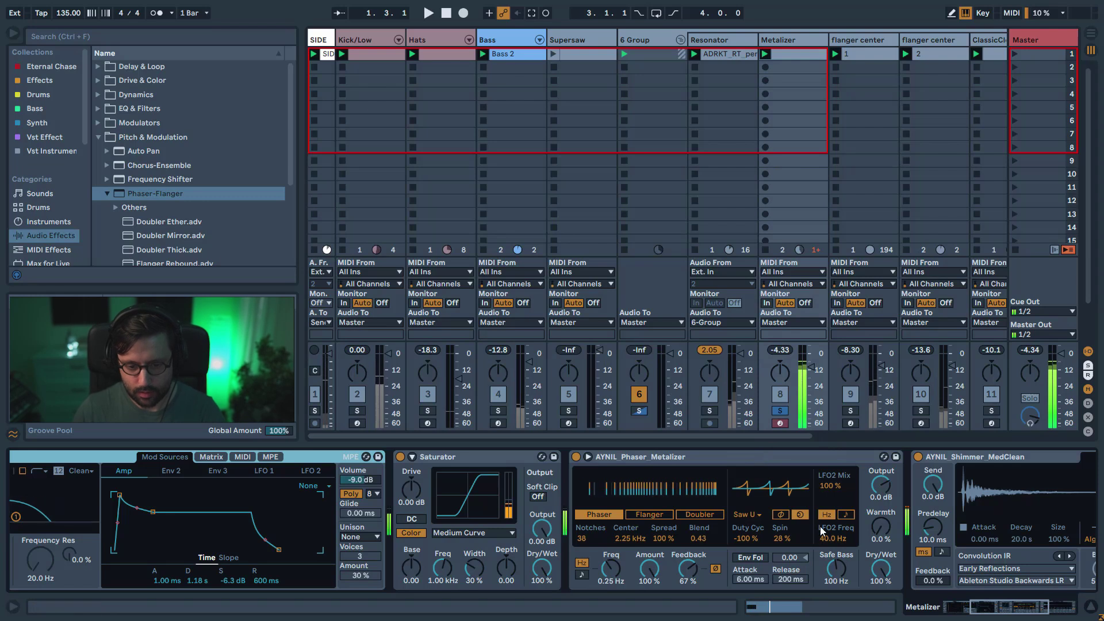
- Set the Phaser Metalizer's Freq to 40 Hz, Notches to 19 and Feedback to 90 %
left_click_drag(836, 538, 836, 538)
left_click_drag(611, 568, 611, 546)
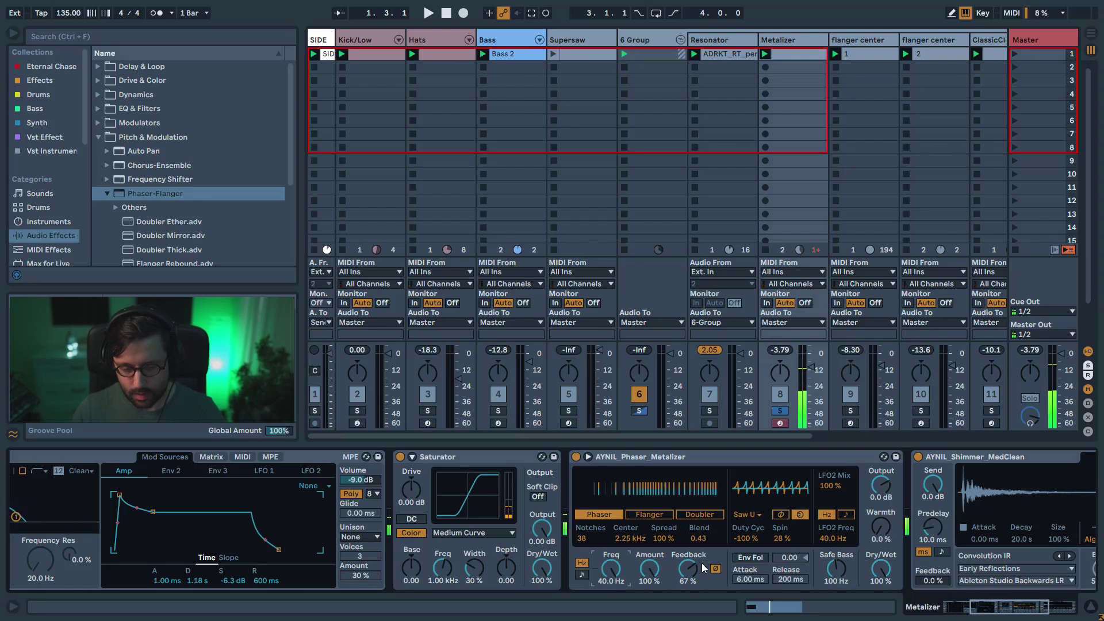
left_click_drag(688, 568, 688, 546)
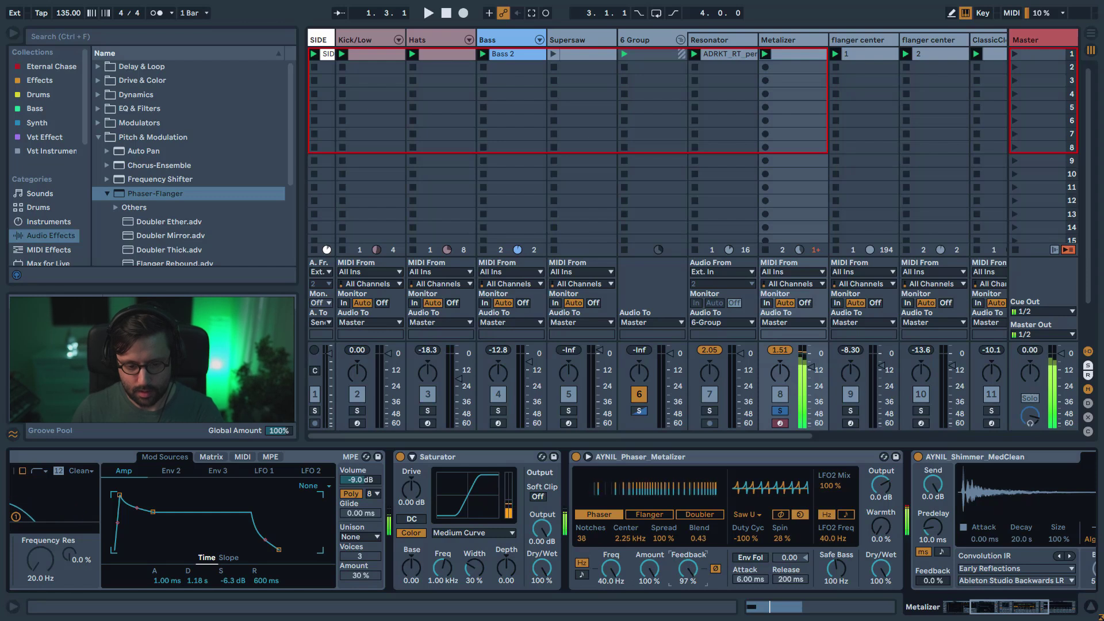
left_click_drag(581, 538, 581, 552)
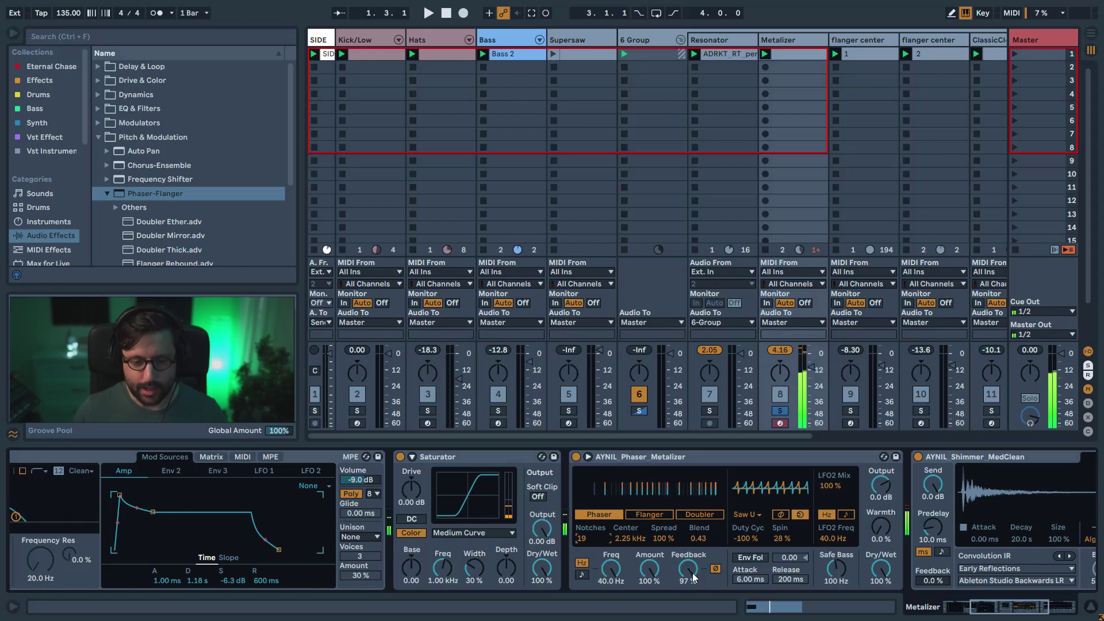
left_click_drag(688, 568, 688, 572)
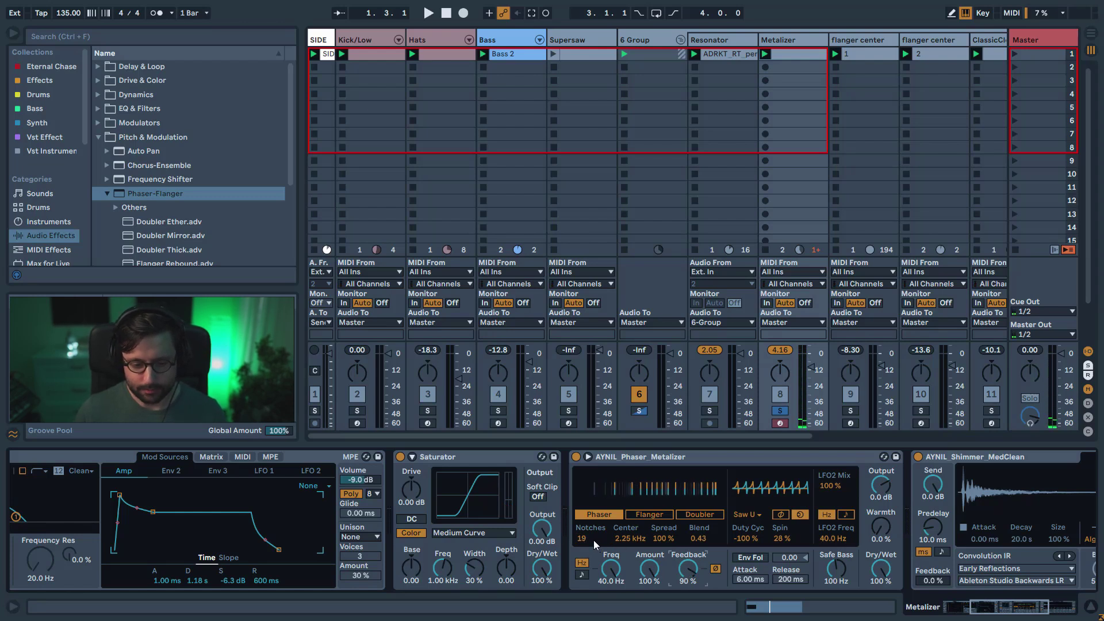
- Select and solo the second flanger center track, start playback, and show its device chain
left_click(945, 424)
left_click(921, 411)
double_click(934, 56)
key("space")
double_click(936, 41)
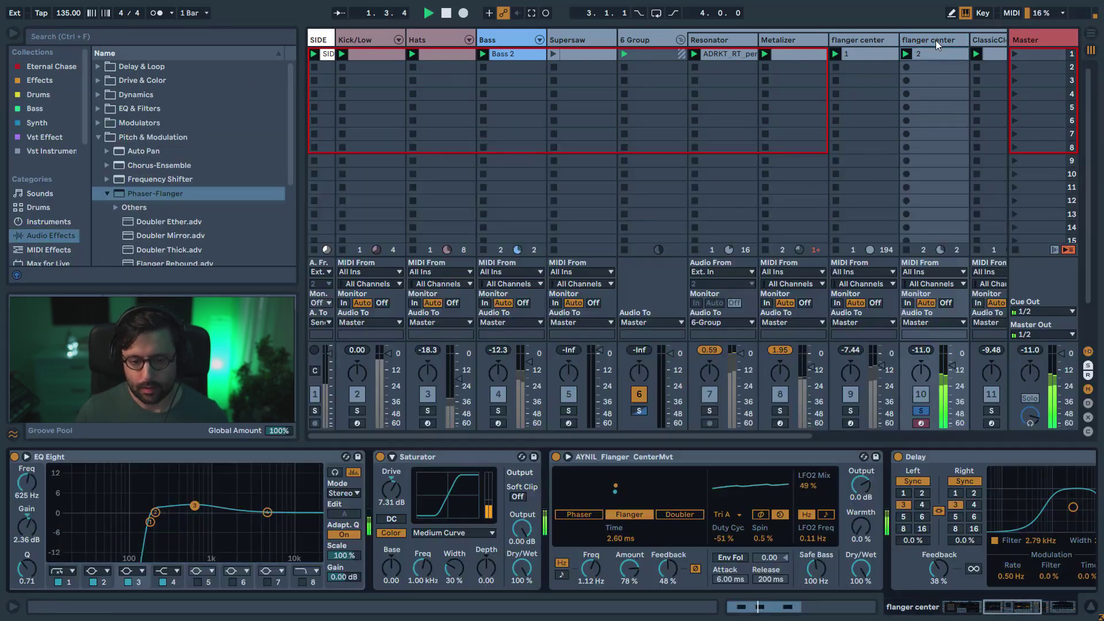
- Compare the flanger center track with the AYNIL Flanger CenterMvt device bypassed and active during playback
scroll(893, 595, "down", 2)
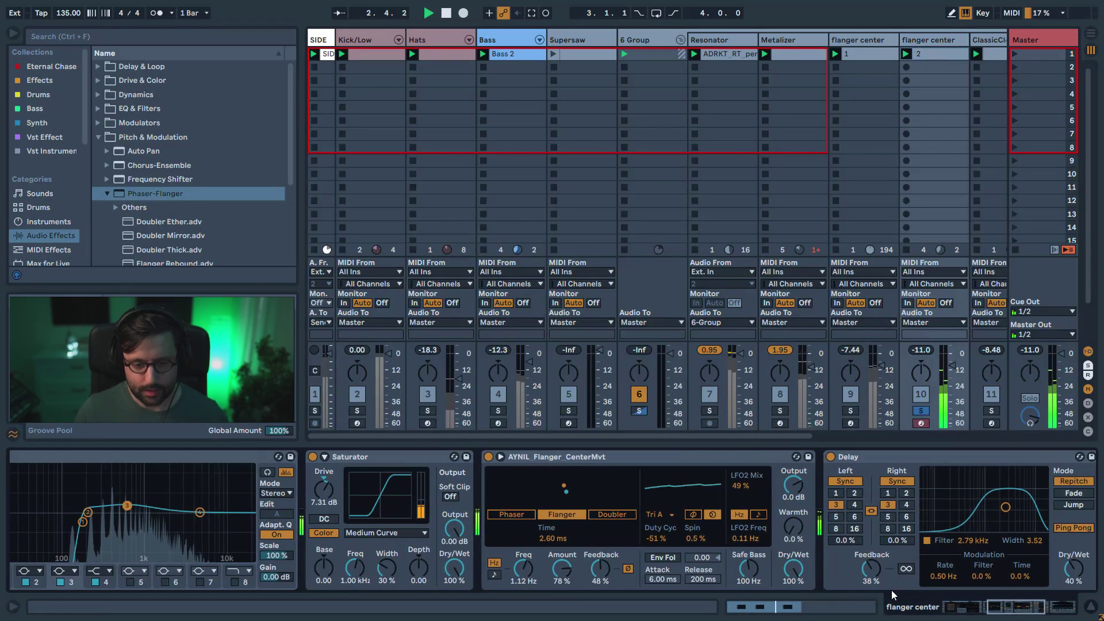
left_click(488, 457)
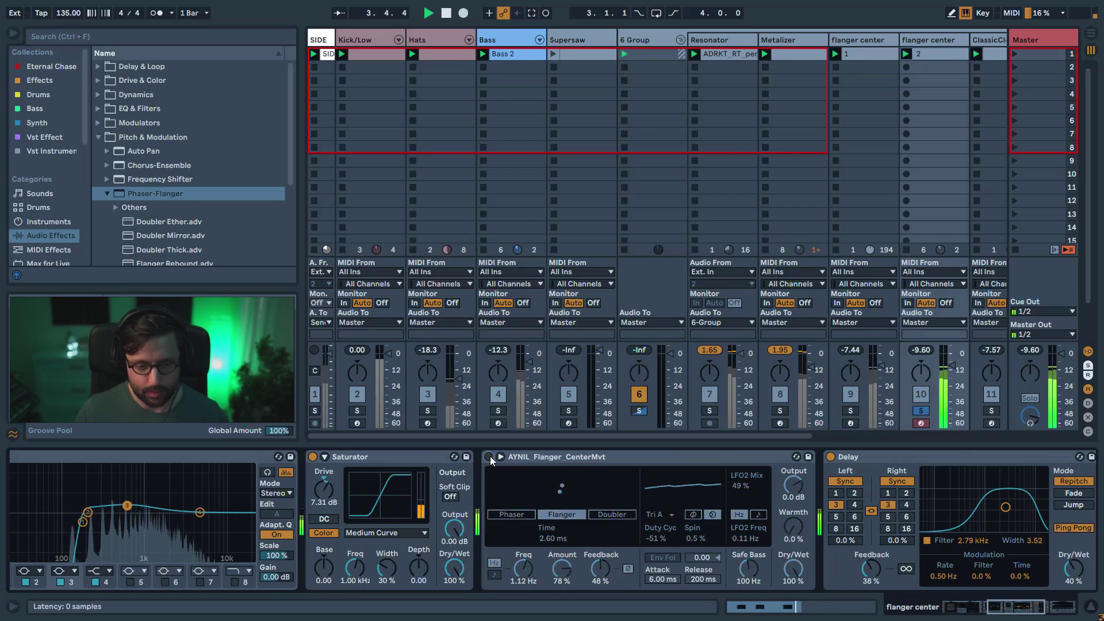
left_click(489, 457)
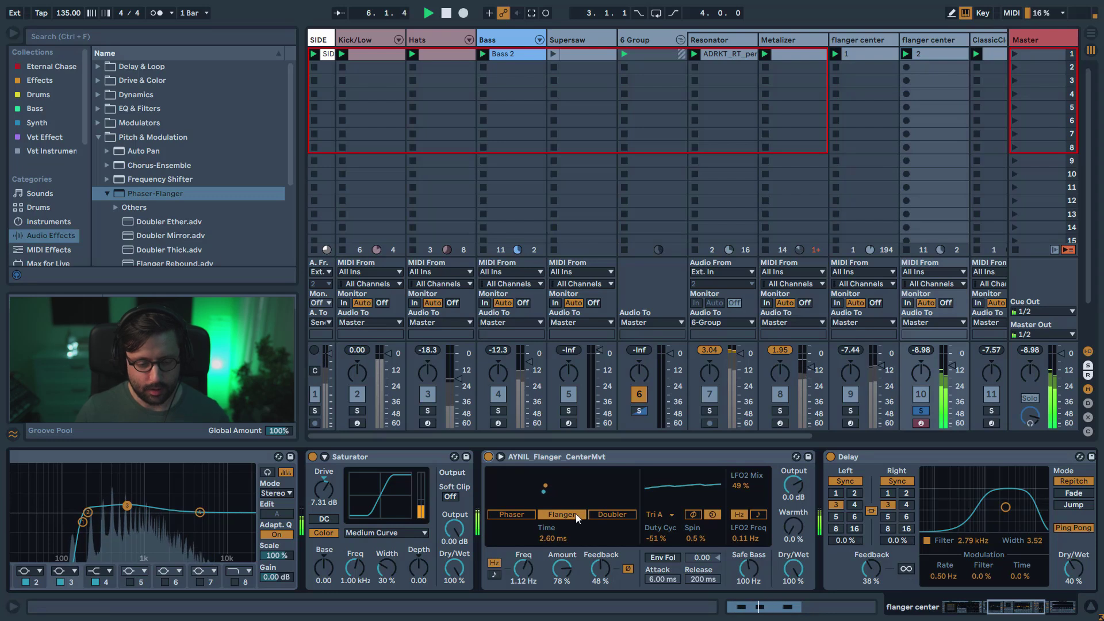